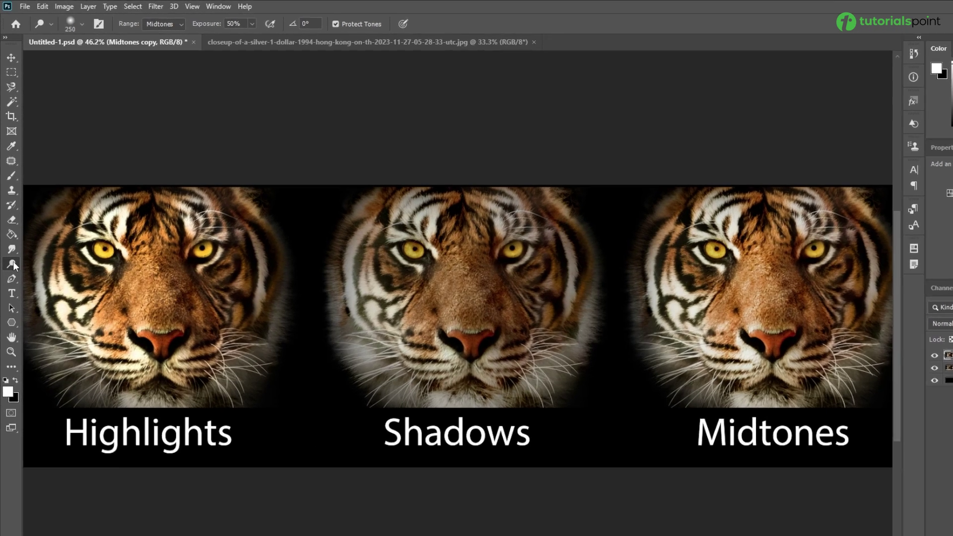
Look through the toning tool group, then switch from the Move tool back to the Dodge tool and on to the Burn tool.
right_click(10, 230)
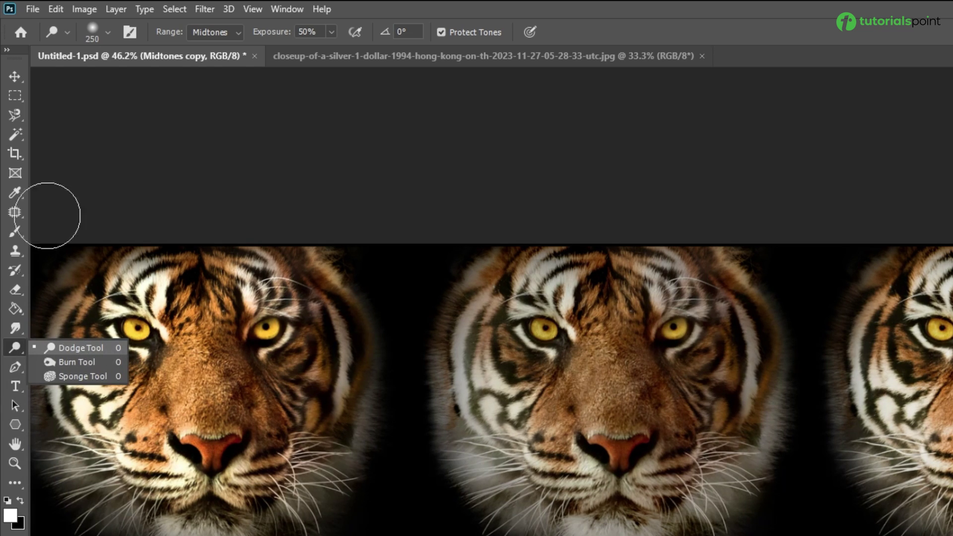
click(13, 76)
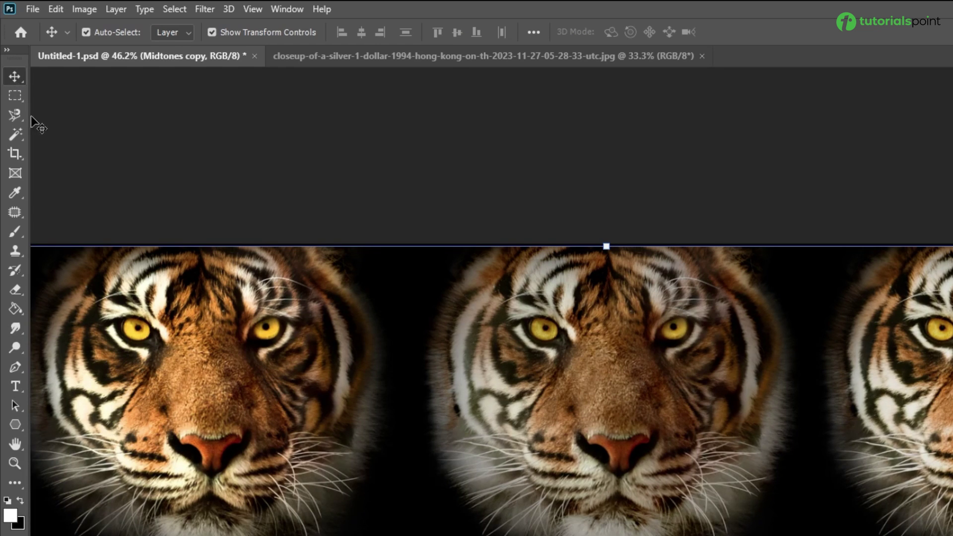
scroll(79, 312, up, 2)
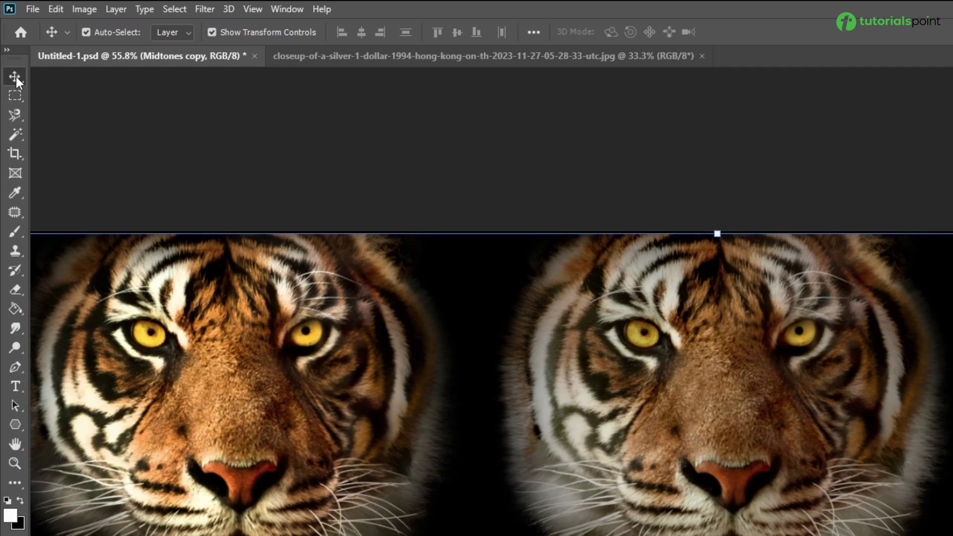
key(o)
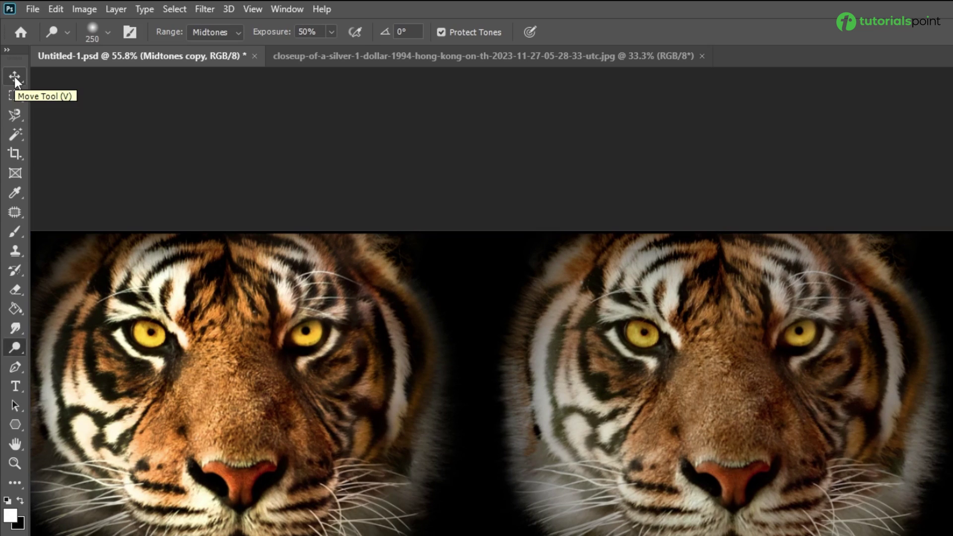
right_click(17, 349)
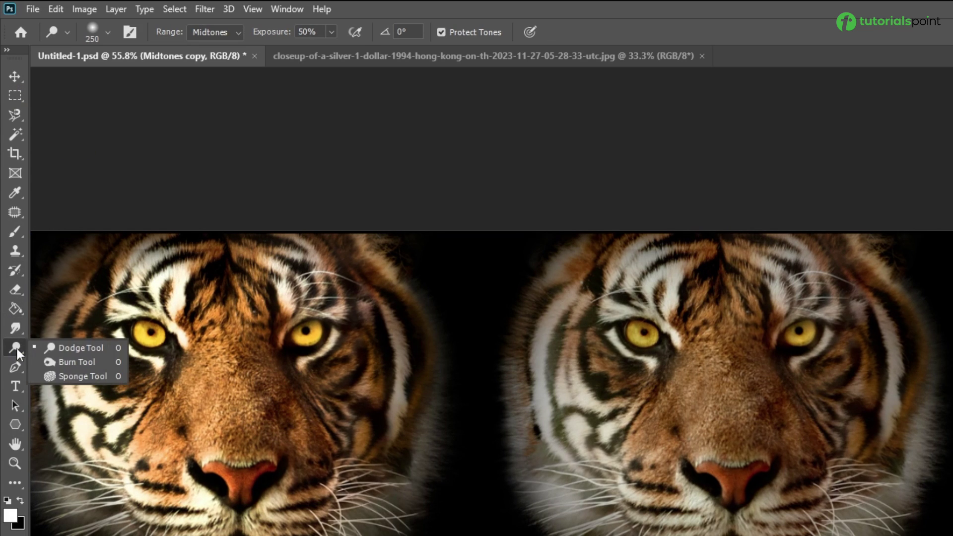
click(78, 363)
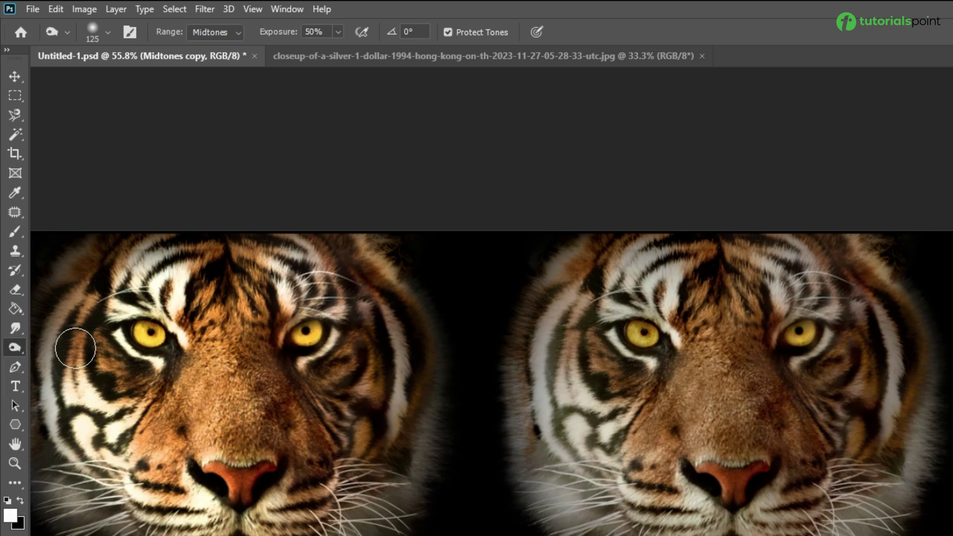
Cycle through the Dodge, Burn and Sponge tools and finish with the Dodge tool selected.
key(shift+o)
key(shift+o)
key(shift+o)
key(shift+o)
key(shift+o)
key(shift+o)
key(shift+o)
key(shift+o)
key(shift+o)
key(shift+o)
key(shift+o)
key(shift+o)
key(shift+o)
key(shift+o)
key(shift+o)
key(shift+o)
key(shift+o)
key(shift+o)
key(shift+o)
key(shift+o)
key(shift+o)
key(shift+o)
key(shift+o)
right_click(15, 348)
click(55, 348)
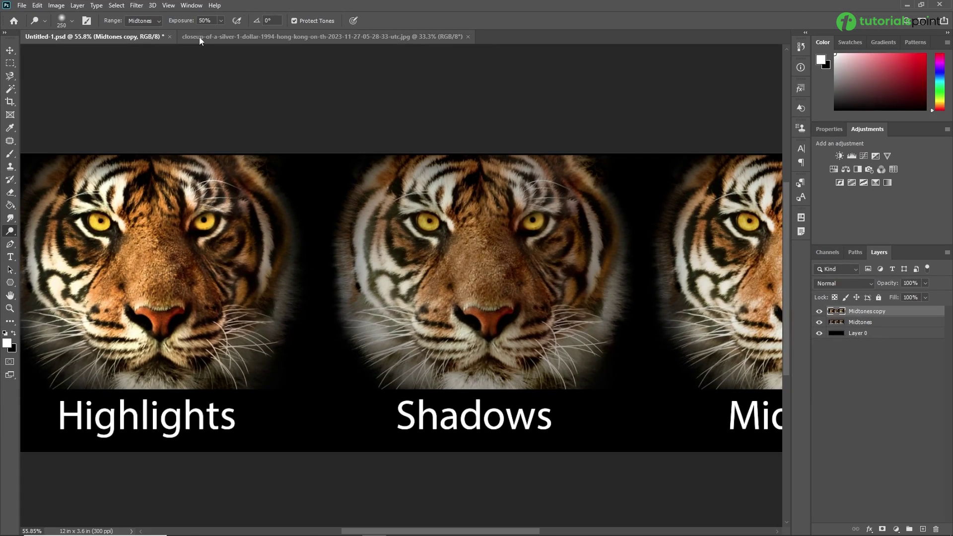
In the coin photo, unlock the Background layer and brighten the coin's face with the Dodge tool, using the Midtones range and 50% exposure.
click(298, 56)
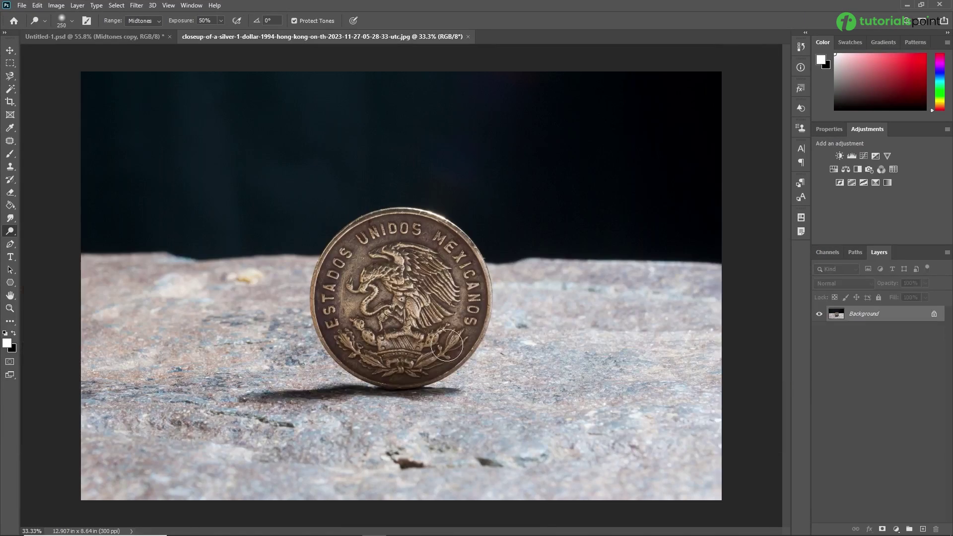
scroll(447, 346, up, 5)
drag(468, 323, 456, 294)
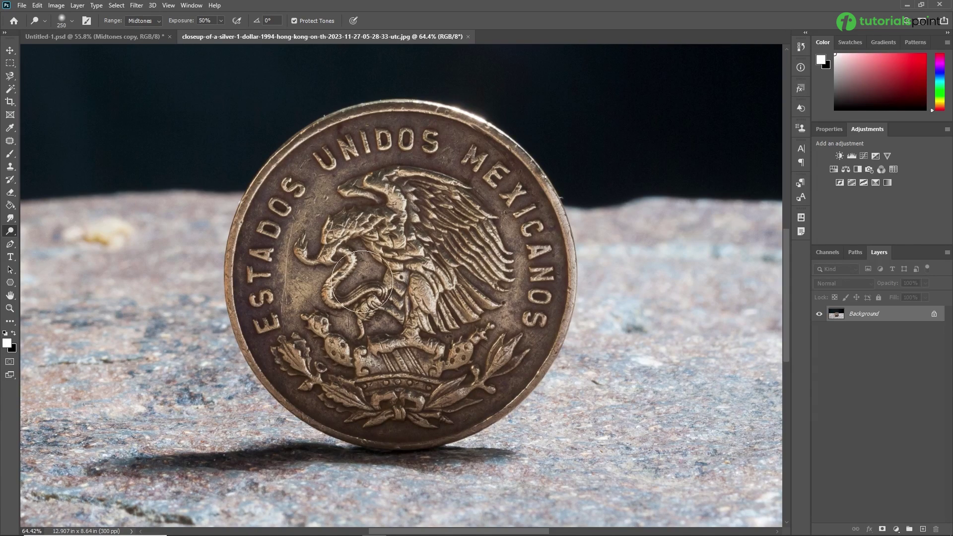
click(934, 314)
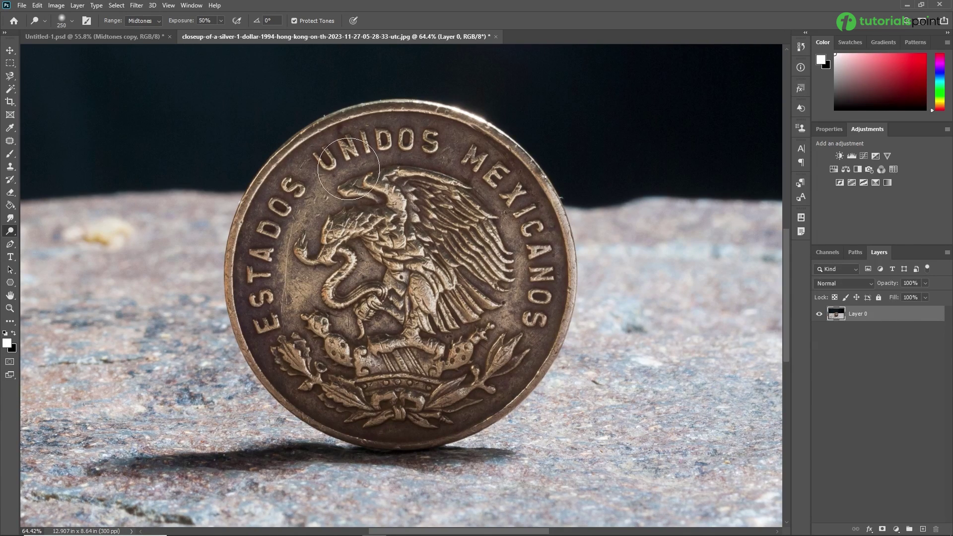
mouse_move(332, 196)
mouse_down()
mouse_move(343, 151)
mouse_move(410, 146)
mouse_move(485, 202)
mouse_move(503, 289)
mouse_move(518, 240)
mouse_move(472, 380)
mouse_move(348, 341)
mouse_move(439, 234)
mouse_move(398, 370)
mouse_move(302, 260)
mouse_move(354, 180)
mouse_move(304, 341)
mouse_move(260, 279)
mouse_move(323, 156)
mouse_move(376, 128)
mouse_move(464, 153)
mouse_move(543, 300)
mouse_move(541, 229)
mouse_move(491, 413)
mouse_move(510, 387)
mouse_move(416, 425)
mouse_move(277, 398)
mouse_move(202, 320)
mouse_move(266, 369)
mouse_move(229, 273)
mouse_move(235, 203)
mouse_move(274, 187)
mouse_move(330, 132)
mouse_move(454, 111)
mouse_move(524, 170)
mouse_move(555, 249)
mouse_move(545, 332)
mouse_move(448, 386)
mouse_move(415, 321)
mouse_move(433, 267)
mouse_move(358, 289)
mouse_move(420, 195)
mouse_move(335, 374)
mouse_move(279, 294)
mouse_move(404, 372)
mouse_move(407, 408)
mouse_move(514, 381)
mouse_move(325, 363)
mouse_move(339, 191)
mouse_move(424, 208)
mouse_move(580, 387)
mouse_move(483, 370)
mouse_move(439, 277)
mouse_up()
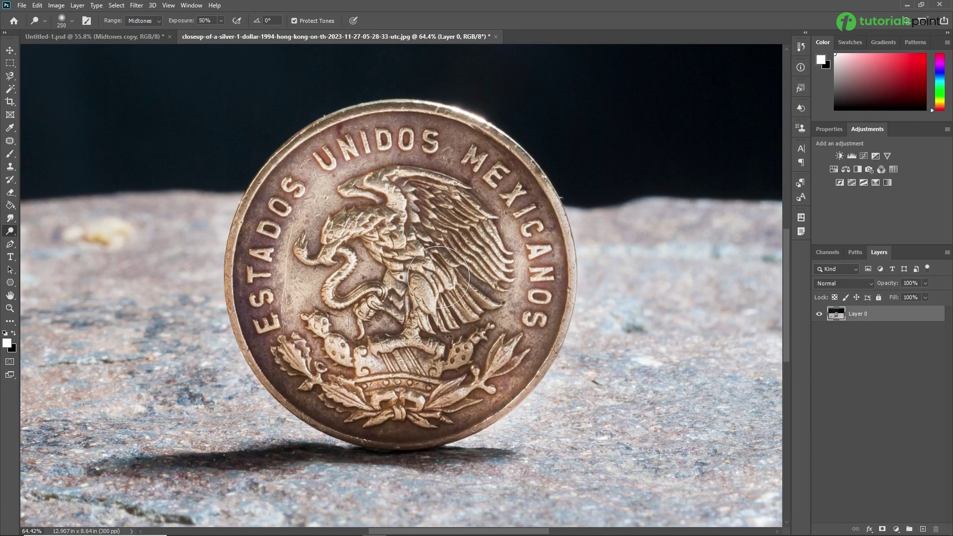
drag(438, 277, 372, 225)
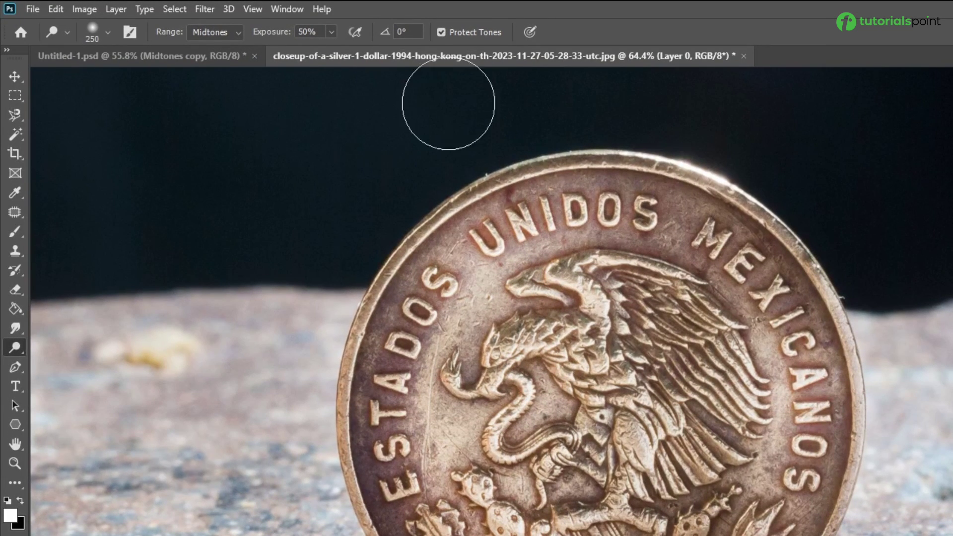
Choose the Soft Round brush for the Dodge tool and set its size to 338 px.
click(110, 34)
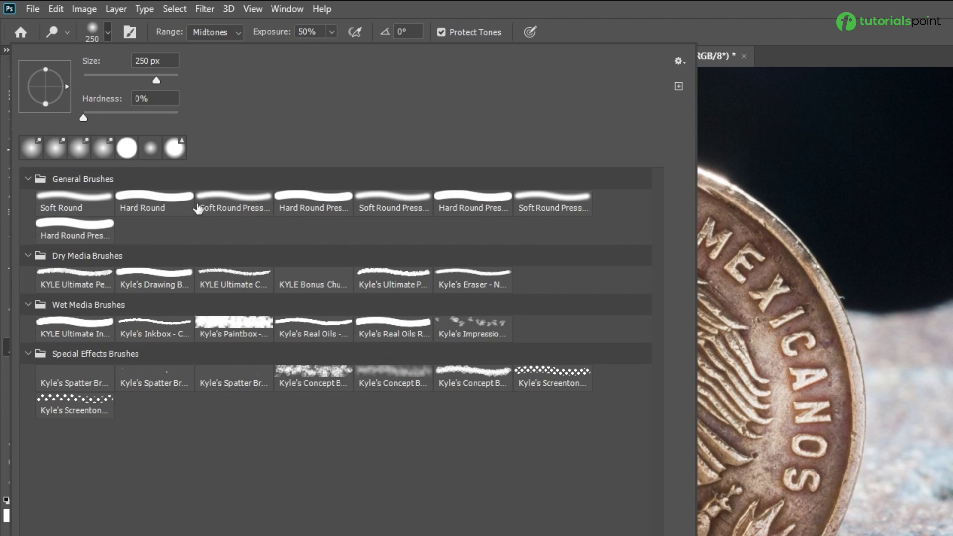
click(82, 204)
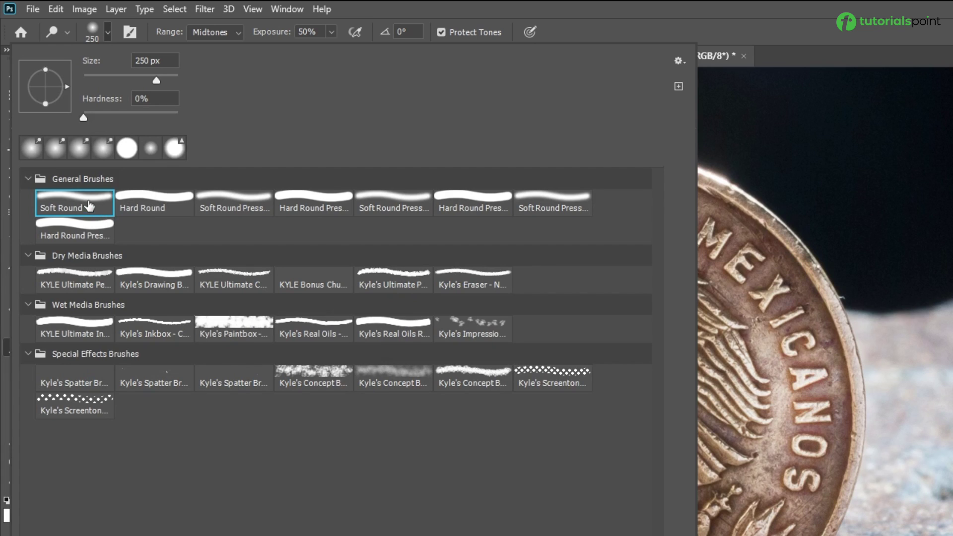
drag(155, 81, 162, 81)
double_click(86, 206)
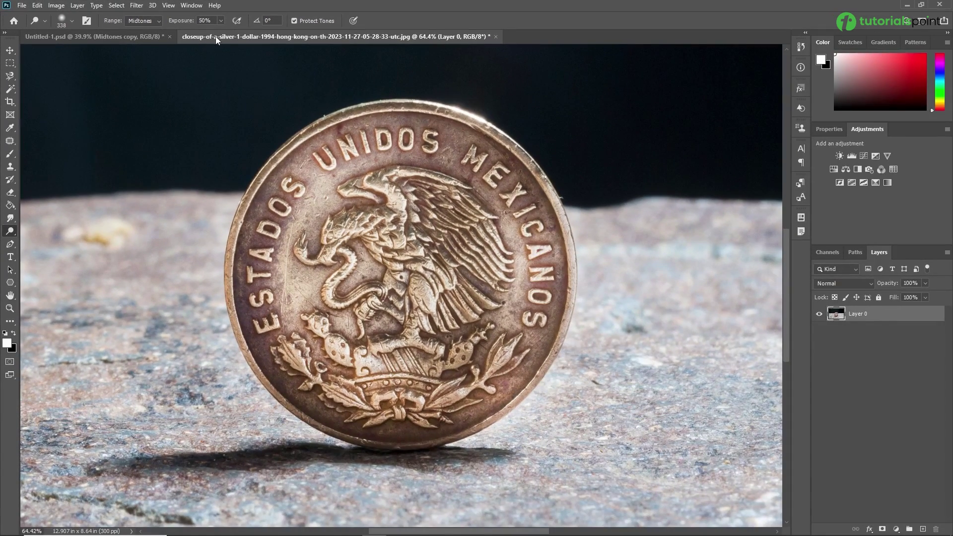
Switch to the Untitled-1.psd tiger document and set the Dodge tool's range to Highlights.
click(122, 37)
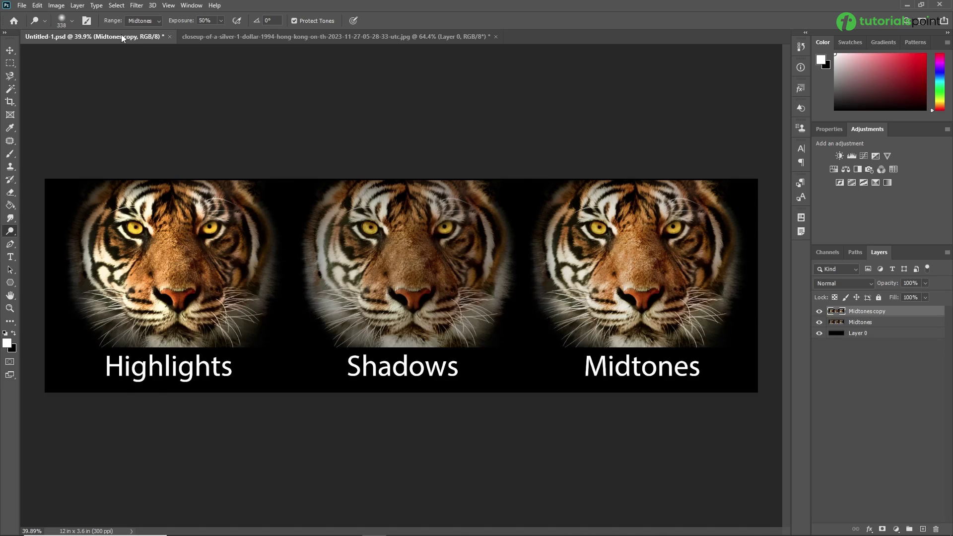
scroll(331, 227, up, 1)
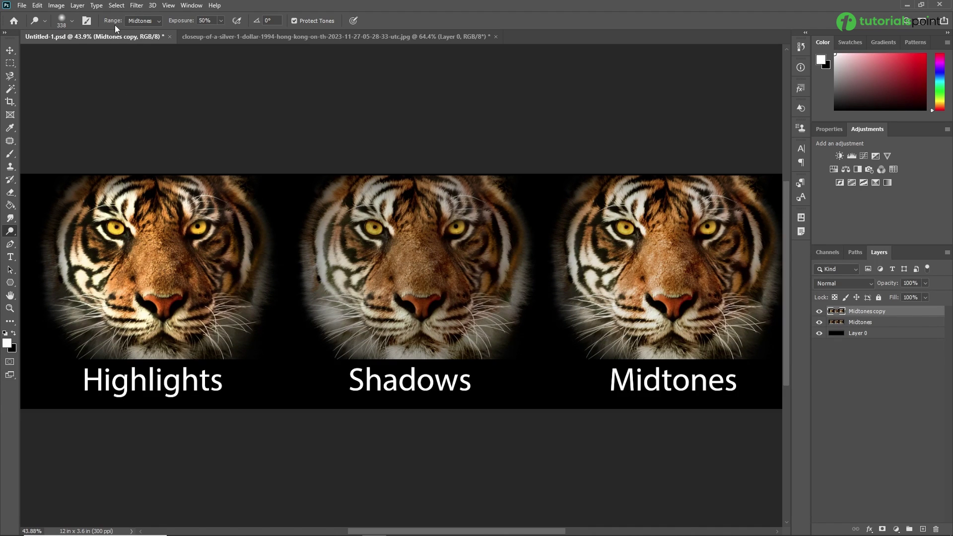
click(139, 21)
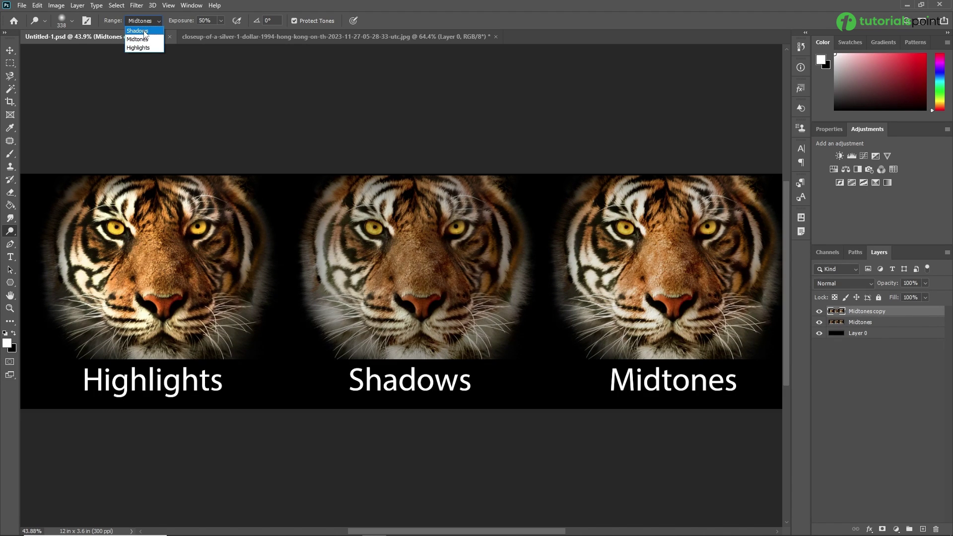
click(108, 20)
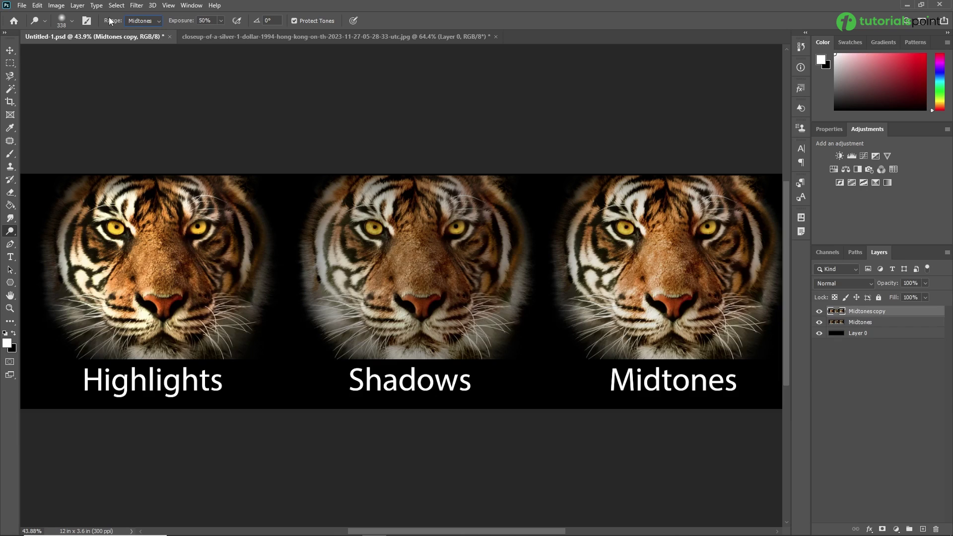
click(148, 21)
click(146, 20)
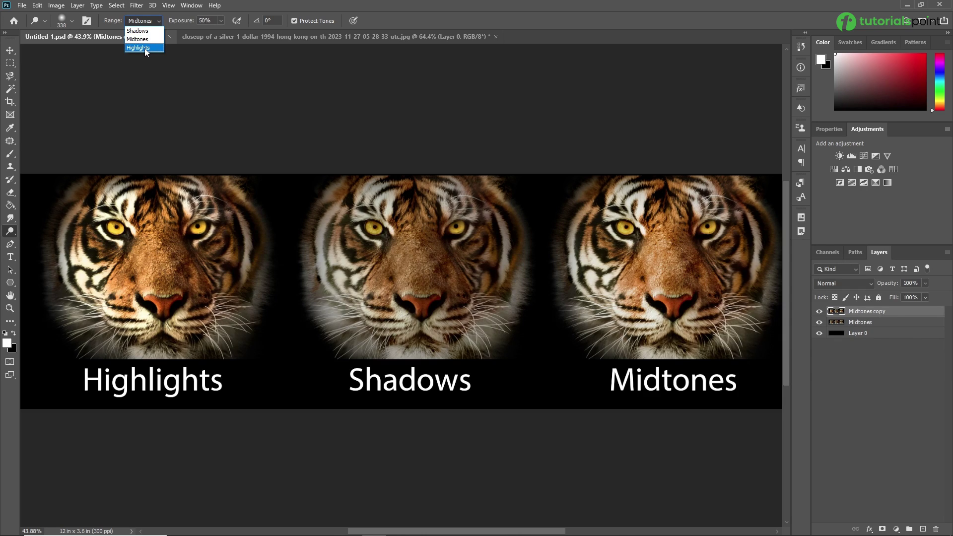
click(148, 20)
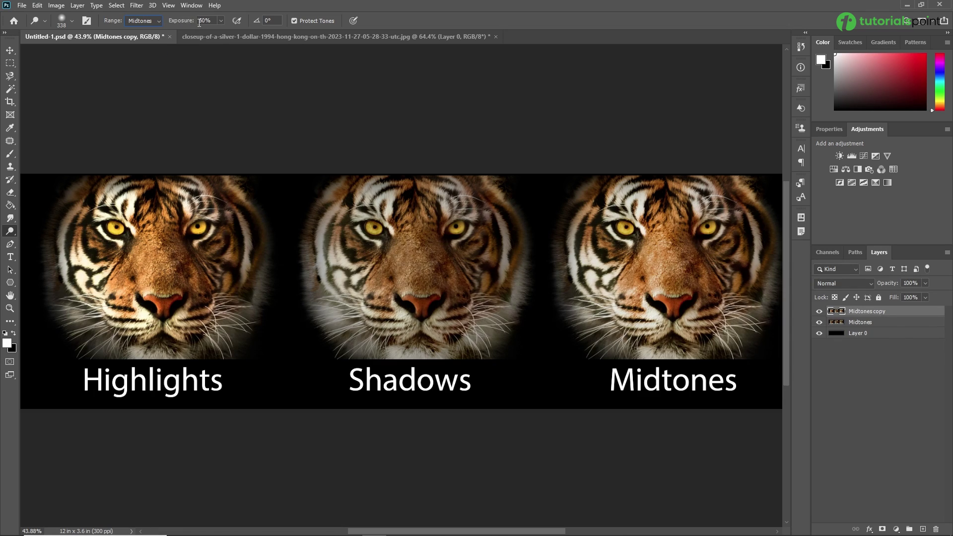
click(149, 20)
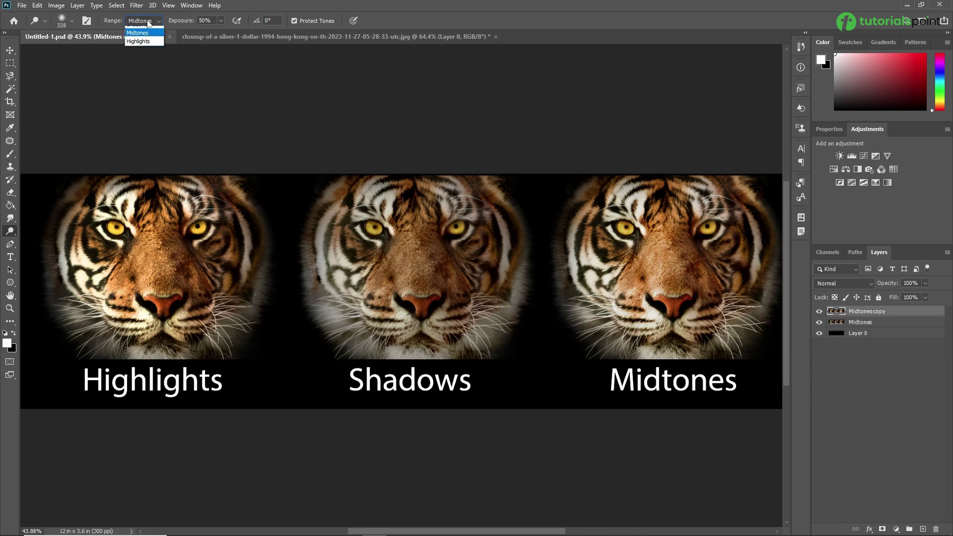
click(142, 48)
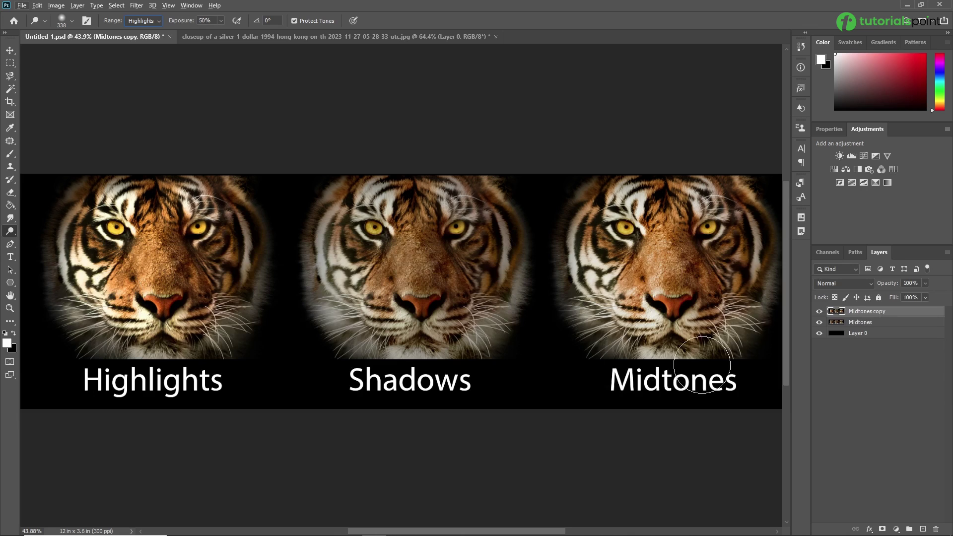
Compare the tigers with the Midtones copy layer hidden and shown, and delete that layer.
click(820, 311)
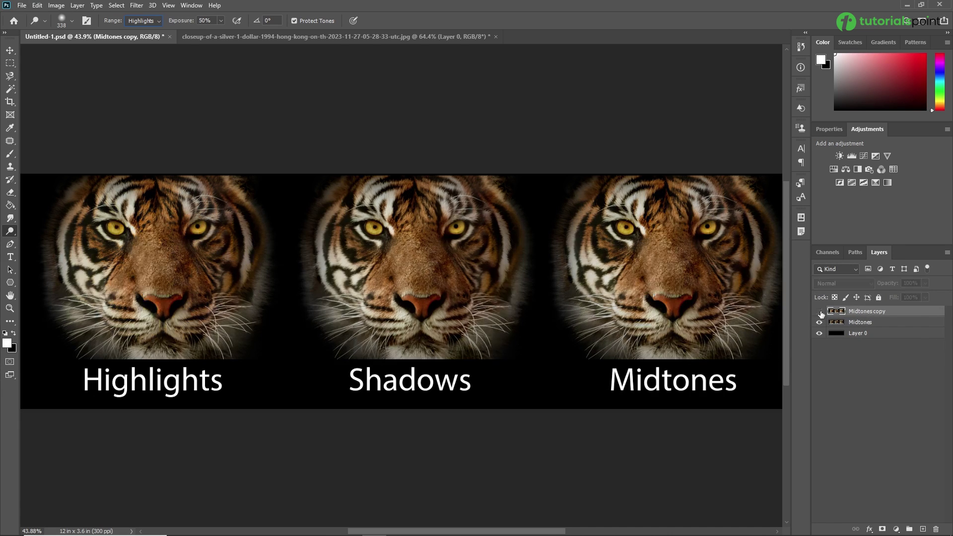
click(820, 311)
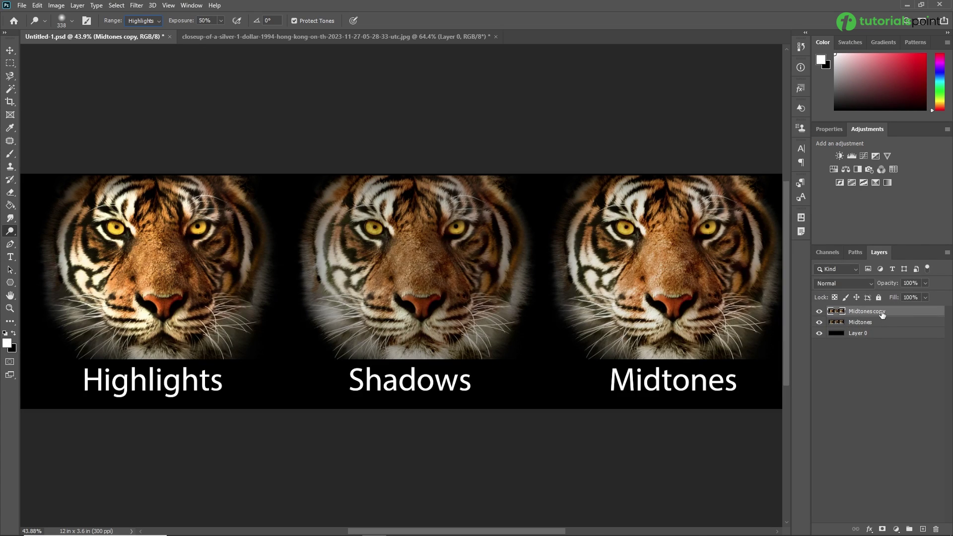
drag(893, 311, 936, 530)
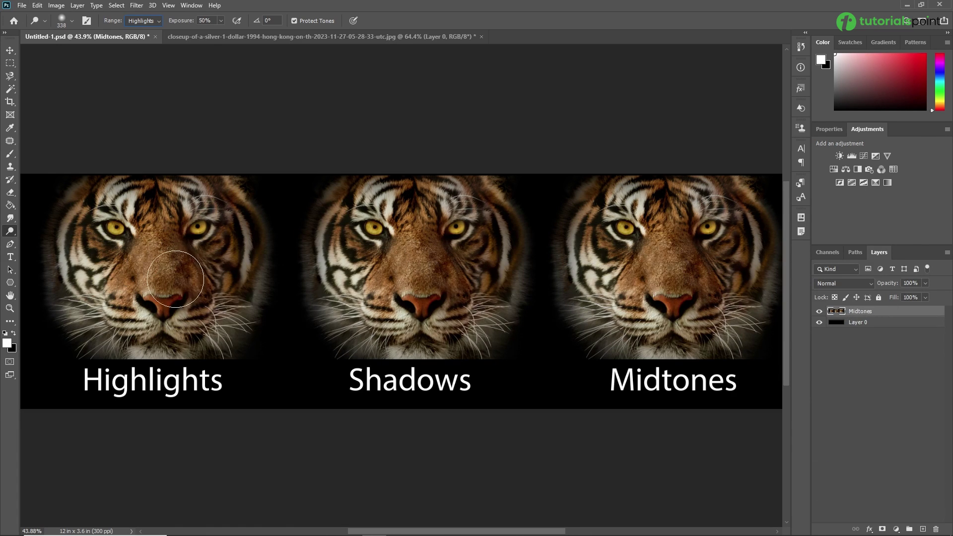
Reduce the Dodge brush to 175 px for working on the tiger above the Highlights label.
drag(218, 293, 223, 293)
scroll(223, 293, up, 6)
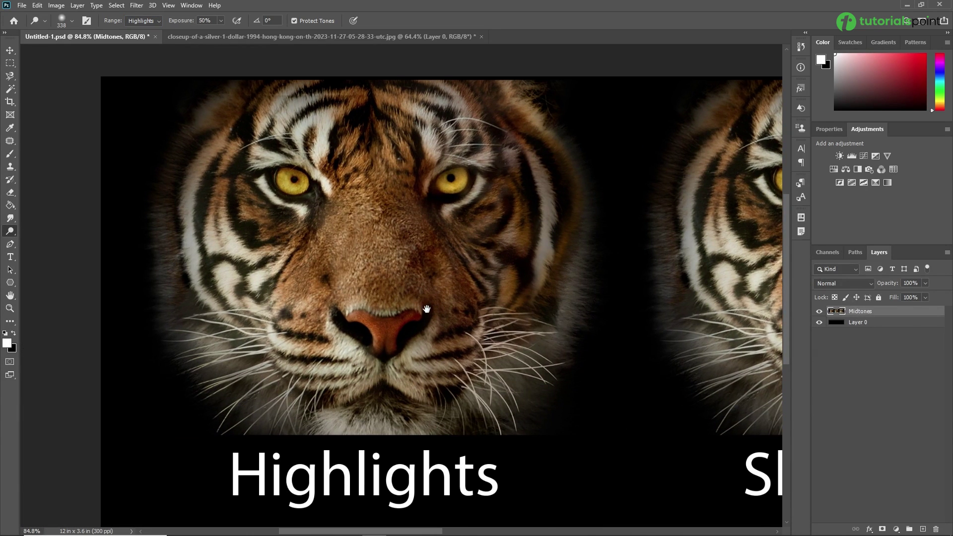
drag(427, 309, 404, 315)
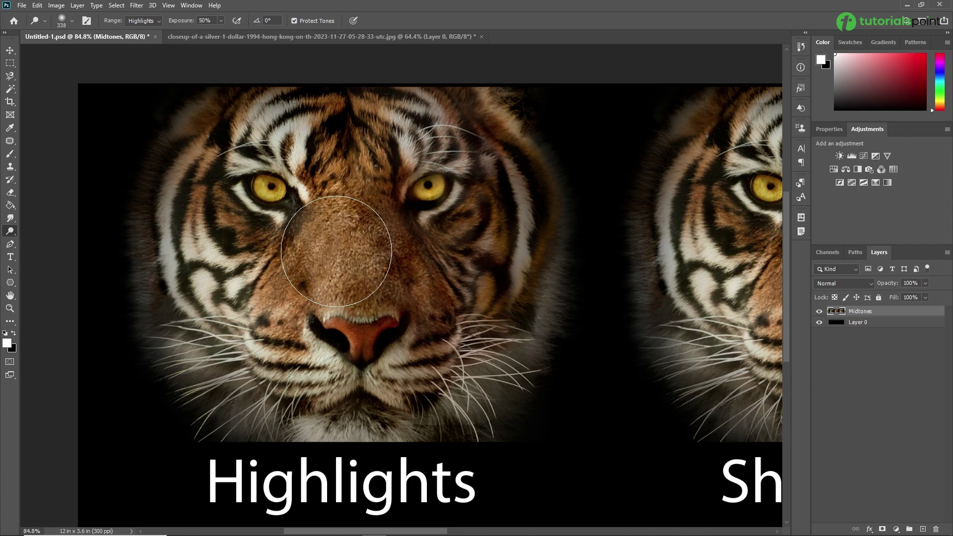
scroll(336, 251, up, 2)
key(bracketleft)
key(bracketleft)
key(bracketleft)
key(bracketleft)
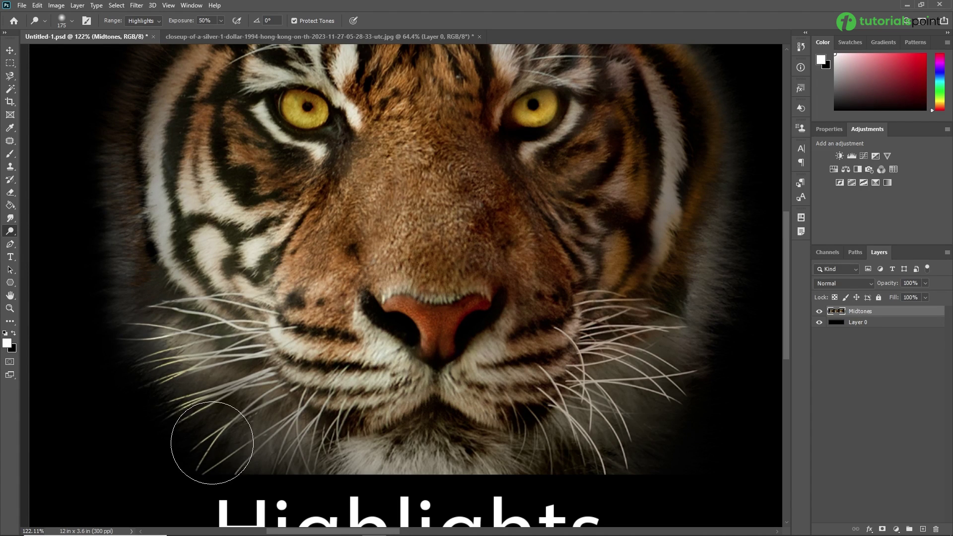
Brighten the face and fur of the tiger above the Highlights label with Dodge strokes, enlarging the brush to 250 px along the way.
scroll(228, 289, down, 4)
mouse_move(625, 184)
mouse_down()
mouse_move(627, 284)
mouse_move(599, 344)
mouse_up()
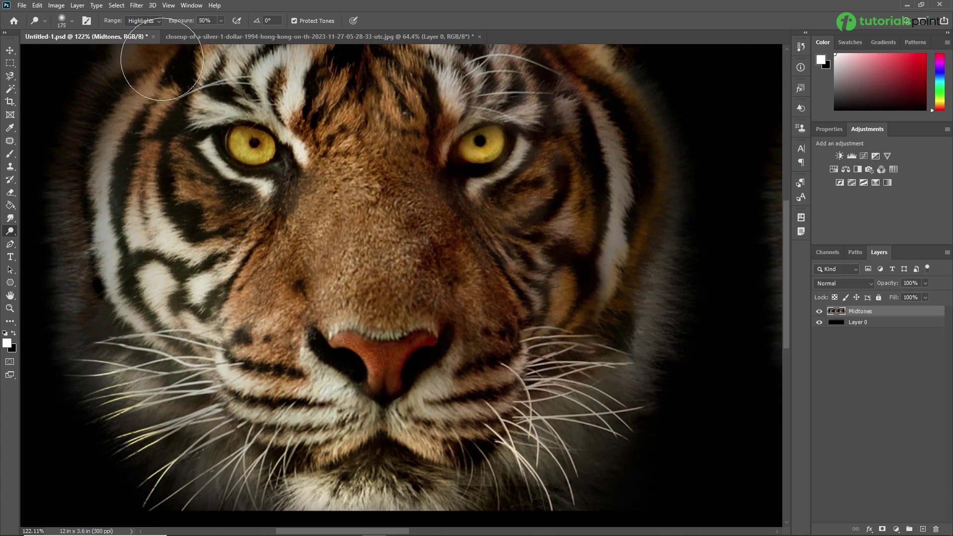
scroll(246, 151, down, 2)
drag(360, 190, 353, 236)
mouse_move(234, 214)
mouse_down()
mouse_move(179, 279)
mouse_move(169, 323)
mouse_move(198, 358)
mouse_up()
key(bracketright)
mouse_move(423, 327)
mouse_down()
mouse_move(253, 368)
mouse_move(245, 185)
mouse_move(349, 136)
mouse_move(170, 208)
mouse_move(381, 144)
mouse_move(442, 156)
mouse_move(223, 307)
mouse_move(420, 219)
mouse_move(425, 243)
mouse_move(239, 370)
mouse_move(467, 235)
mouse_move(332, 405)
mouse_move(482, 333)
mouse_move(512, 209)
mouse_move(447, 122)
mouse_move(509, 225)
mouse_move(390, 384)
mouse_move(198, 367)
mouse_move(154, 173)
mouse_move(212, 112)
mouse_move(373, 223)
mouse_up()
scroll(355, 223, down, 3)
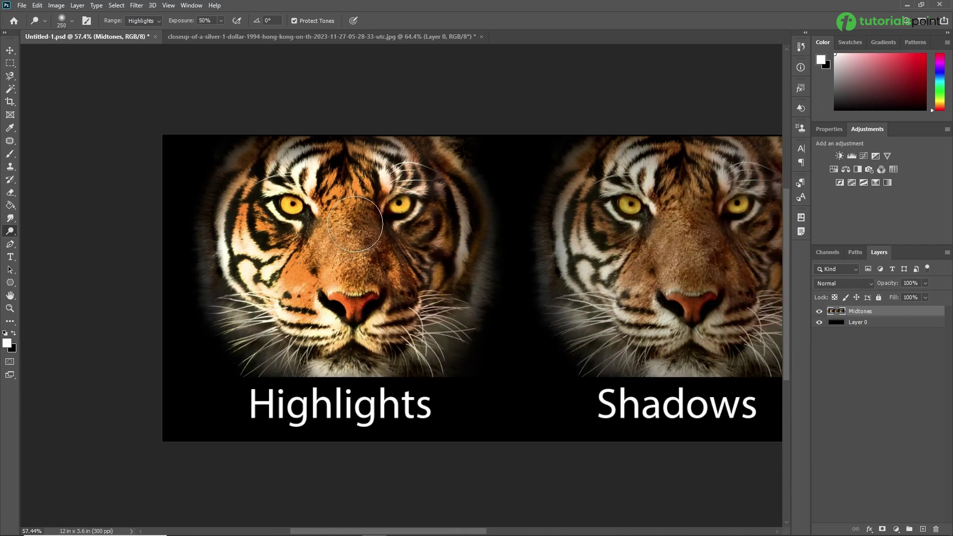
scroll(397, 225, up, 2)
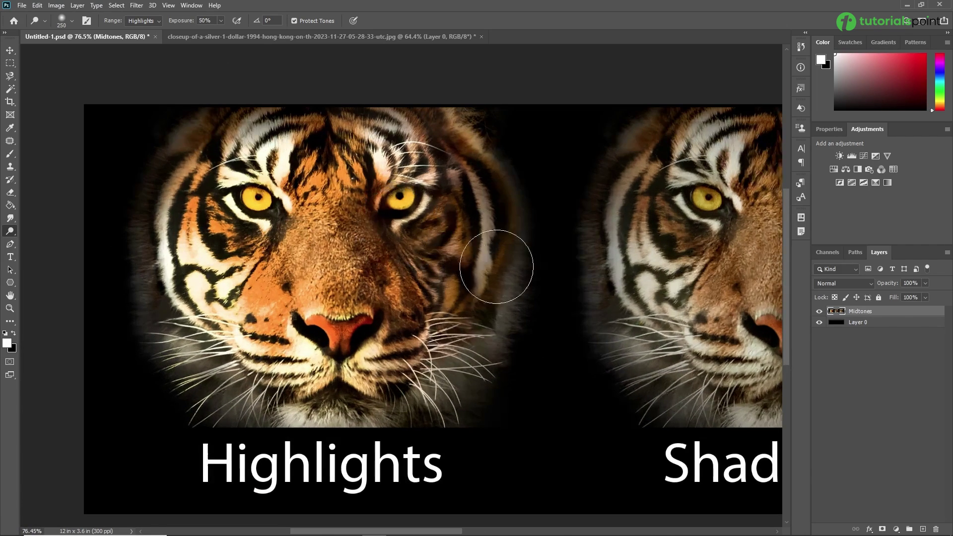
Set the Dodge tool's range to Shadows for the middle tiger above the Shadows label.
drag(610, 291, 355, 263)
drag(517, 260, 447, 312)
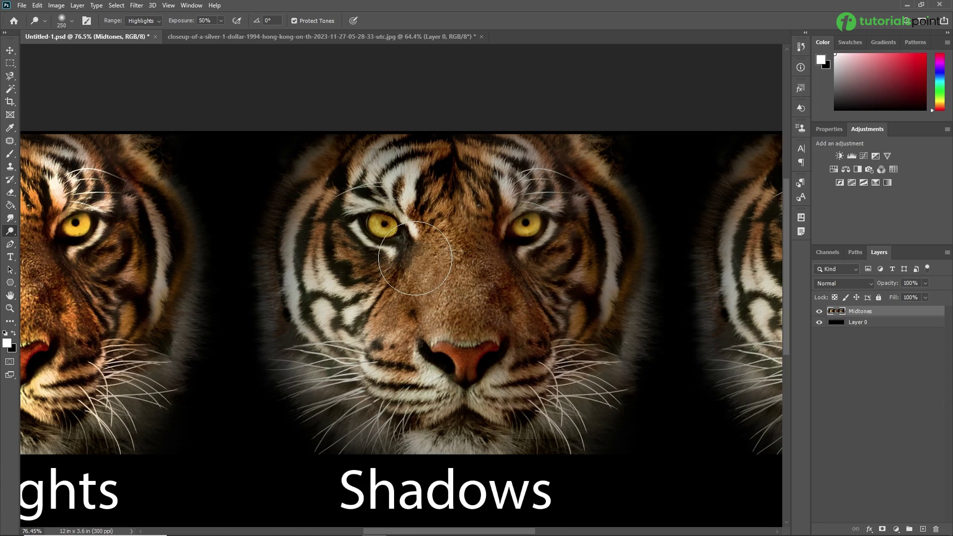
click(148, 22)
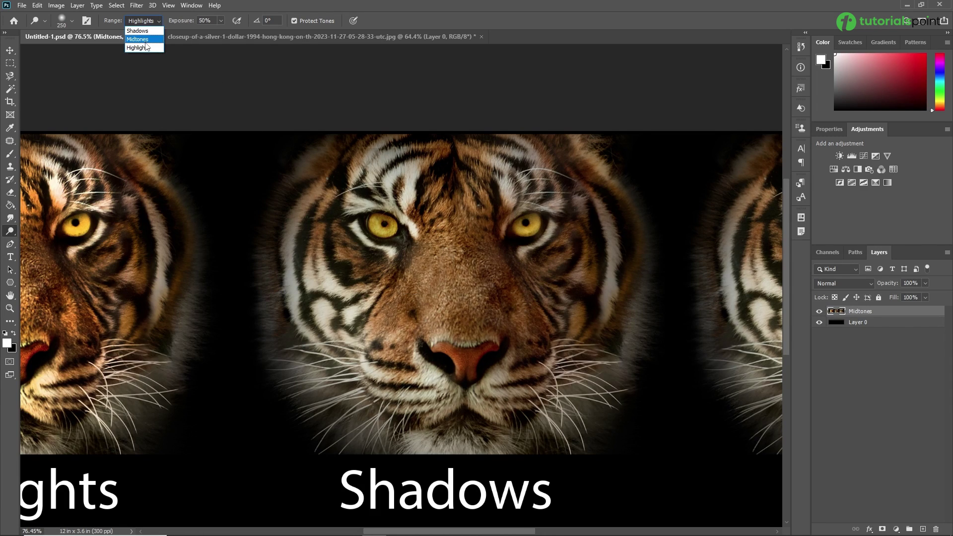
click(145, 32)
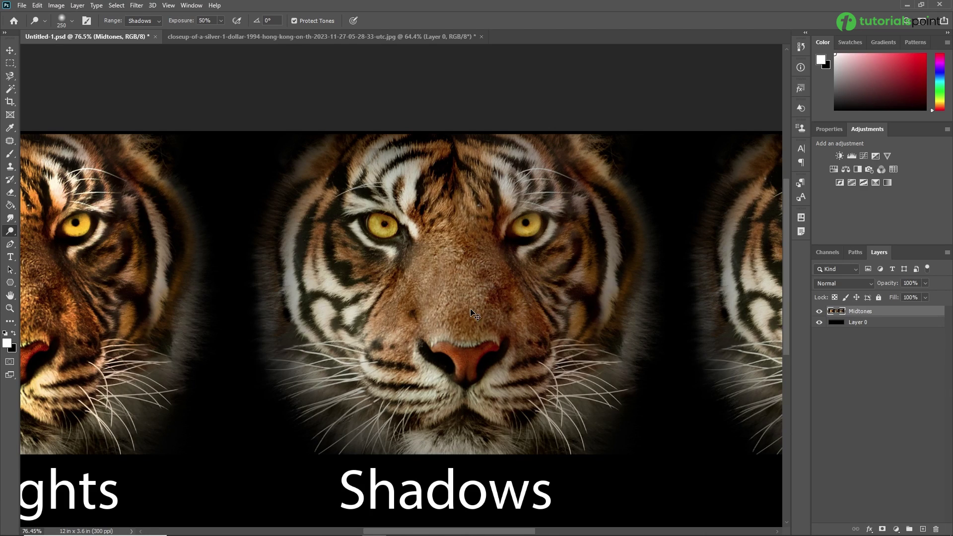
Brighten the dark outer fur, cheeks and chin of the tiger above the Shadows label with Dodge strokes.
drag(402, 320, 415, 277)
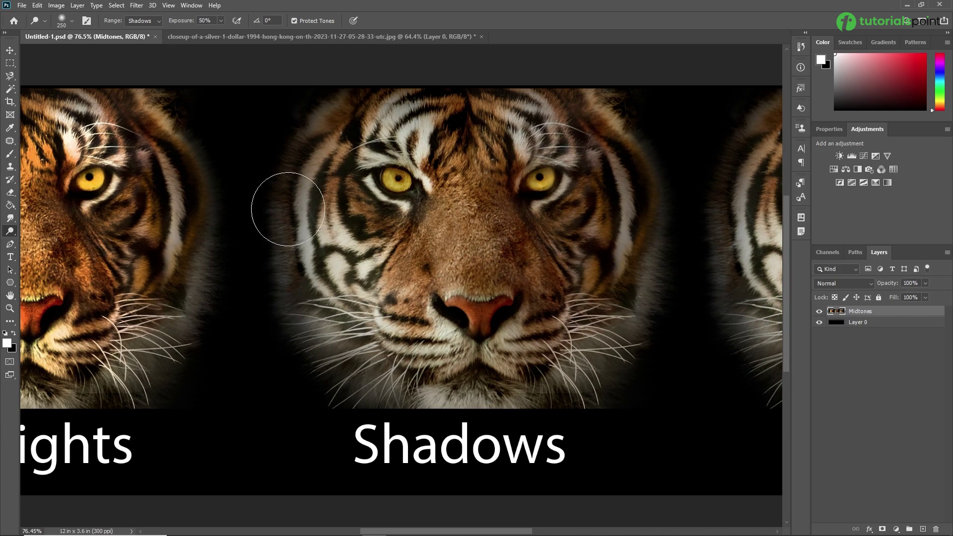
drag(270, 258, 291, 319)
mouse_move(528, 356)
mouse_down()
mouse_move(376, 373)
mouse_move(607, 313)
mouse_move(628, 225)
mouse_move(559, 369)
mouse_move(609, 180)
mouse_move(603, 123)
mouse_move(615, 265)
mouse_move(592, 330)
mouse_move(585, 175)
mouse_move(558, 108)
mouse_move(623, 242)
mouse_move(626, 275)
mouse_move(647, 179)
mouse_move(613, 351)
mouse_move(597, 348)
mouse_move(639, 290)
mouse_move(615, 114)
mouse_move(585, 84)
mouse_move(585, 99)
mouse_move(387, 103)
mouse_move(386, 95)
mouse_move(287, 259)
mouse_move(296, 205)
mouse_move(386, 396)
mouse_move(373, 380)
mouse_move(515, 378)
mouse_move(460, 385)
mouse_move(597, 369)
mouse_move(572, 371)
mouse_move(611, 328)
mouse_move(652, 215)
mouse_move(607, 294)
mouse_move(436, 391)
mouse_move(515, 362)
mouse_move(497, 335)
mouse_up()
scroll(446, 338, down, 5)
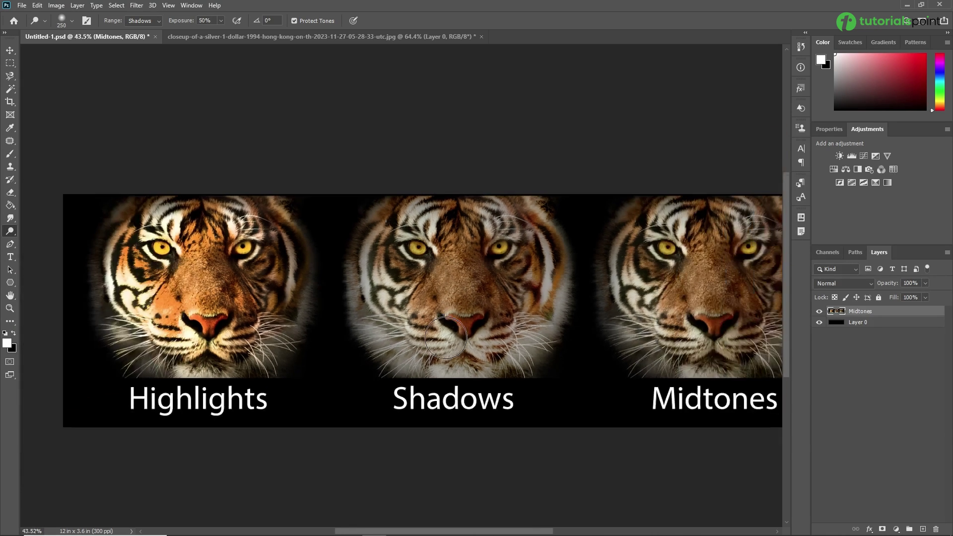
scroll(443, 338, up, 3)
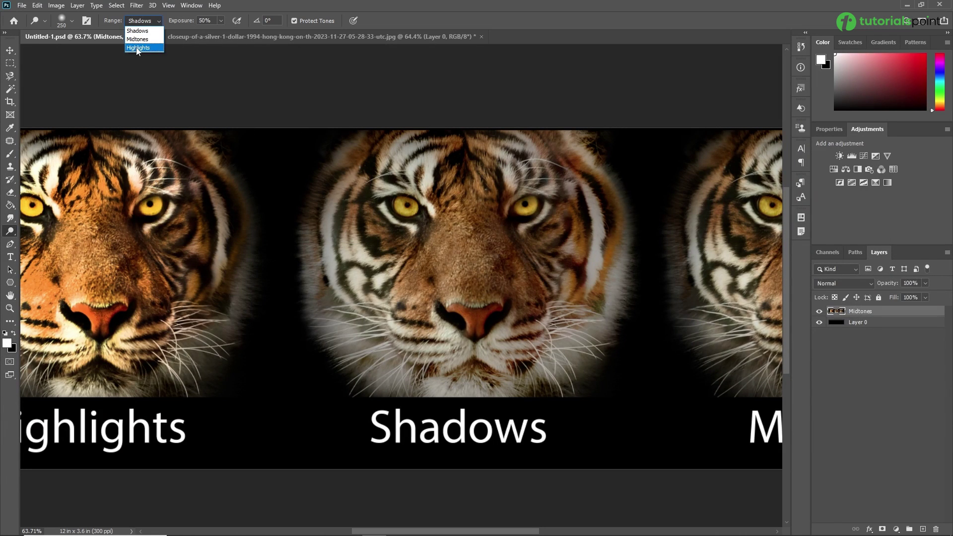
Set the Dodge range to Midtones and brighten the face and fur of the tiger above the Midtones label.
click(141, 40)
drag(581, 298, 283, 334)
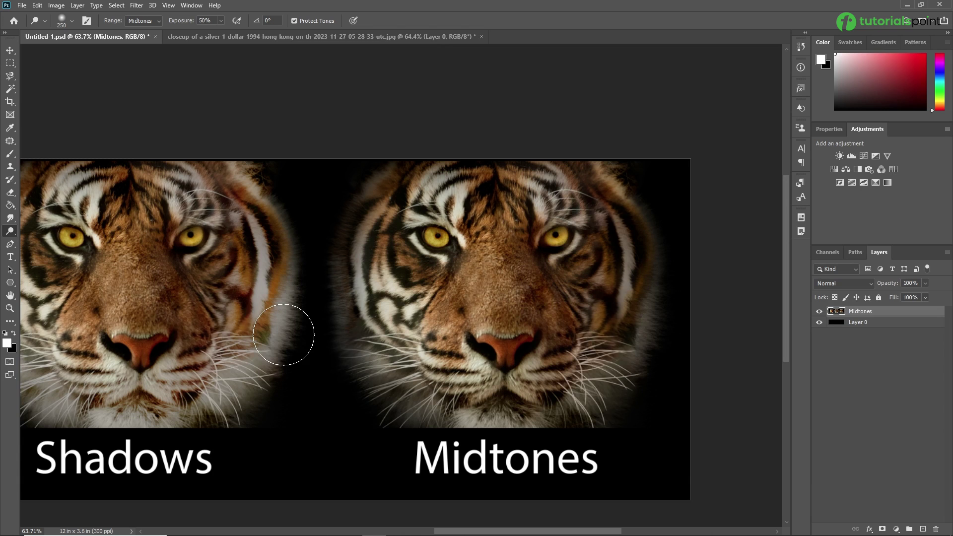
scroll(571, 336, up, 2)
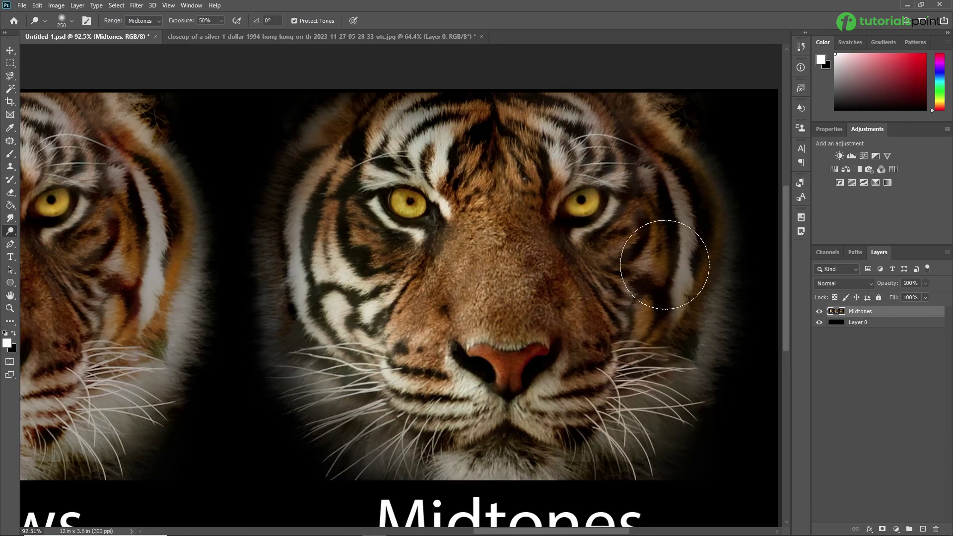
scroll(659, 266, down, 1)
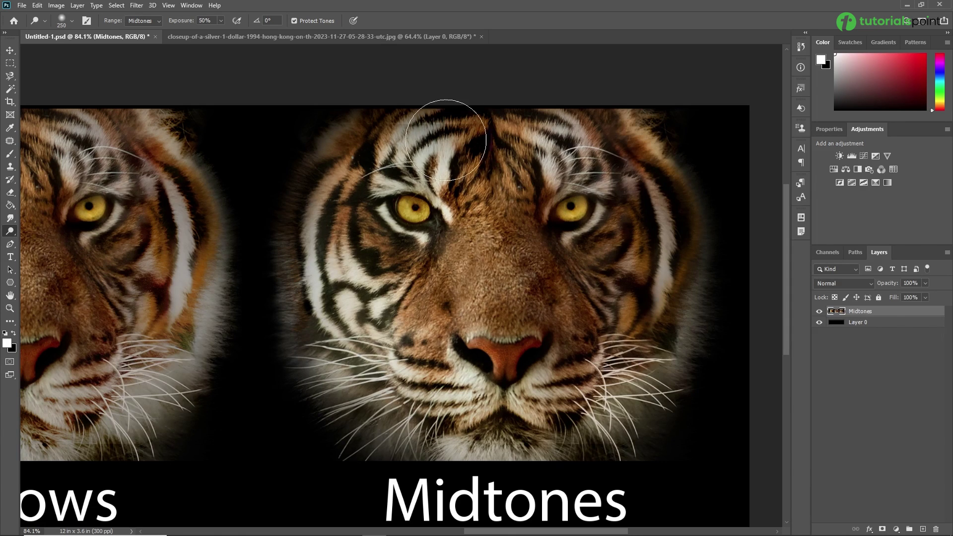
mouse_move(543, 169)
mouse_down()
mouse_move(377, 269)
mouse_move(529, 214)
mouse_move(641, 208)
mouse_move(445, 404)
mouse_move(571, 323)
mouse_move(677, 203)
mouse_move(477, 388)
mouse_move(349, 221)
mouse_move(373, 96)
mouse_move(496, 392)
mouse_move(666, 298)
mouse_move(684, 205)
mouse_move(571, 412)
mouse_move(474, 313)
mouse_up()
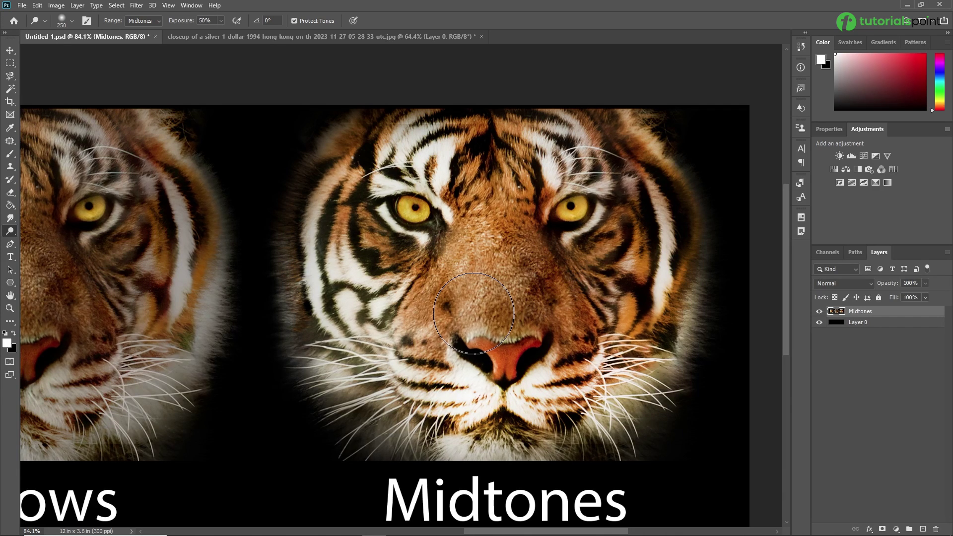
scroll(474, 313, down, 5)
scroll(437, 308, up, 2)
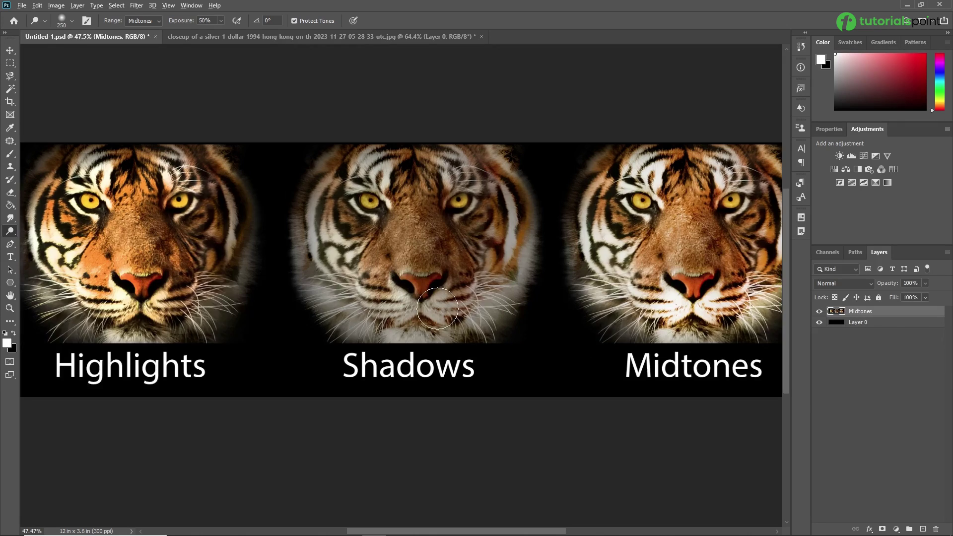
scroll(437, 307, down, 1)
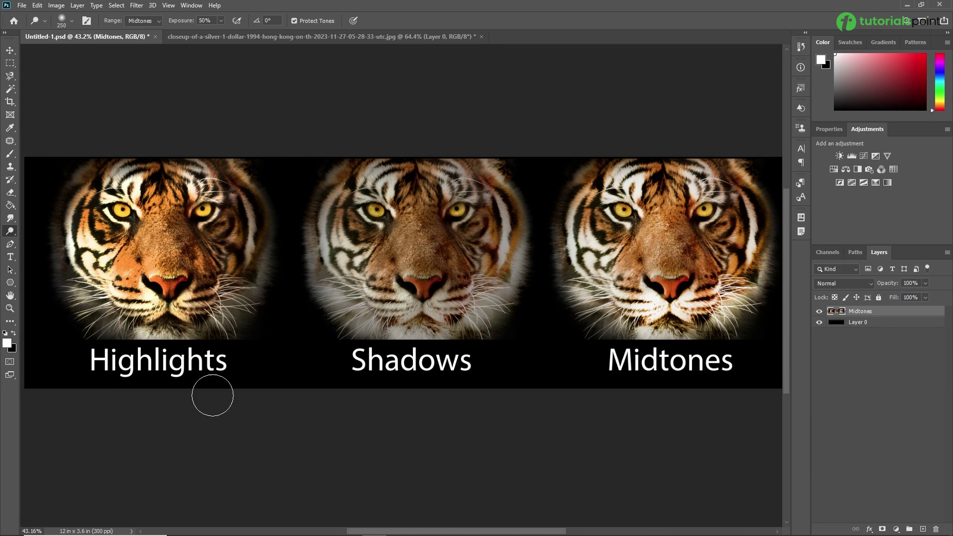
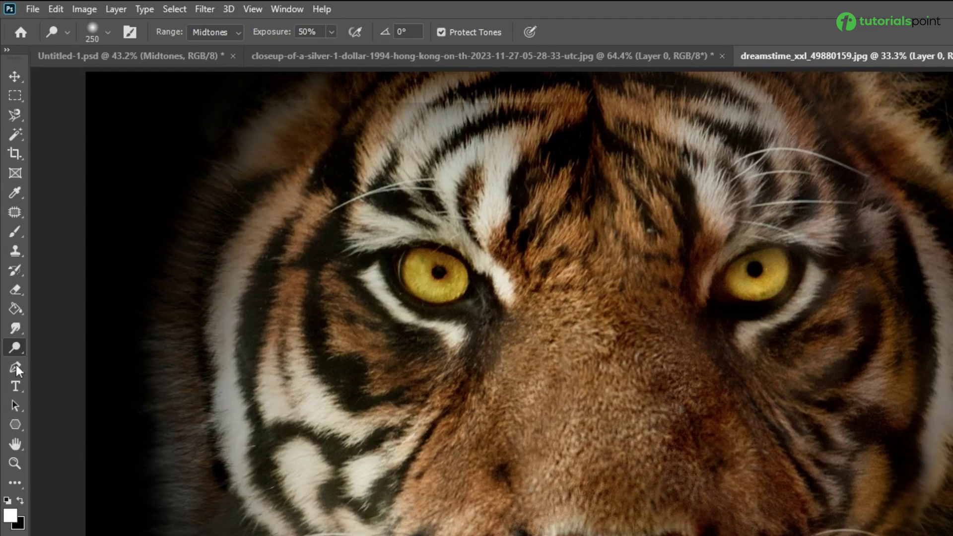
Set up the Dodge tool for the single tiger photo with a 500 px brush and 53% exposure.
right_click(16, 350)
click(91, 348)
key(bracketright)
key(bracketright)
key(bracketright)
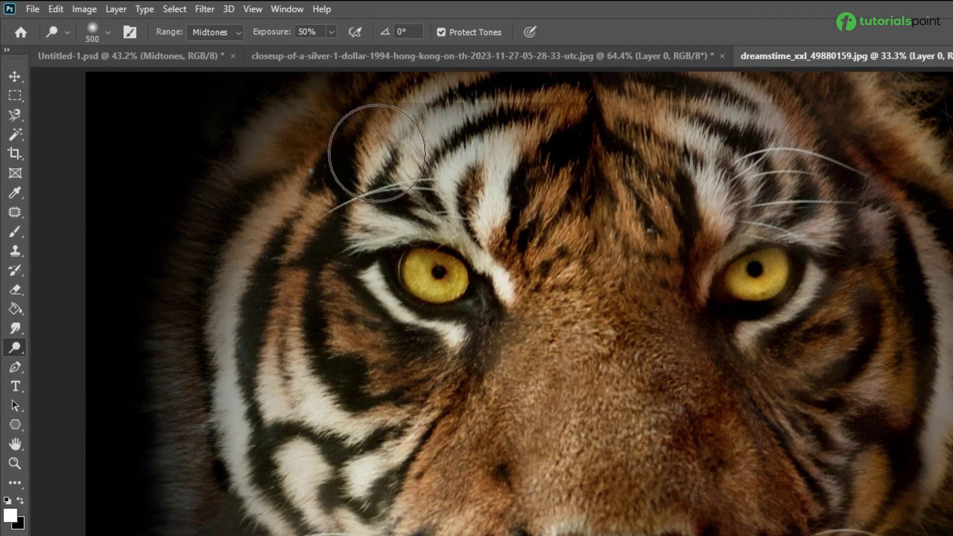
drag(332, 32, 331, 56)
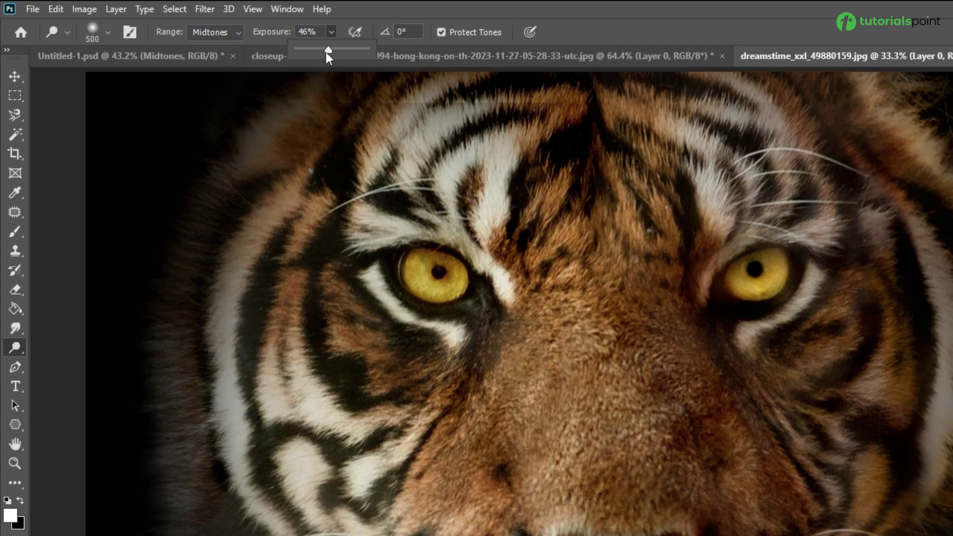
drag(328, 50, 295, 50)
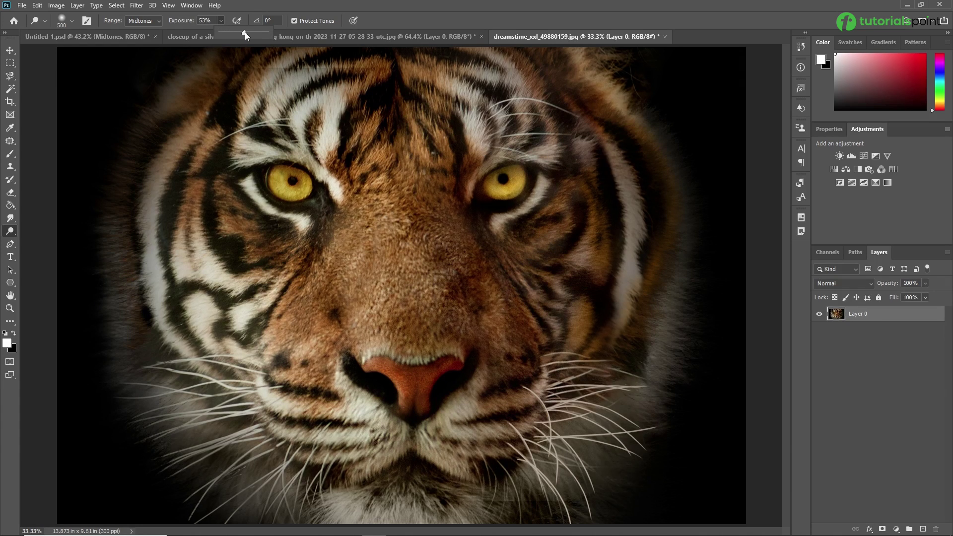
scroll(268, 52, down, 3)
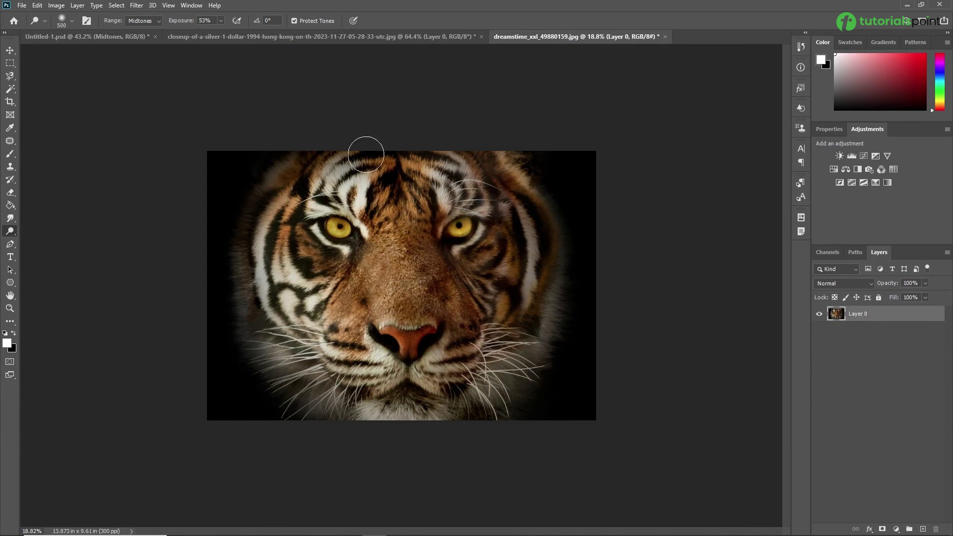
mouse_move(342, 273)
mouse_down()
mouse_move(447, 169)
mouse_move(412, 367)
mouse_move(417, 416)
mouse_move(558, 244)
mouse_move(323, 358)
mouse_move(230, 330)
mouse_move(367, 392)
mouse_move(387, 381)
mouse_move(683, 354)
mouse_up()
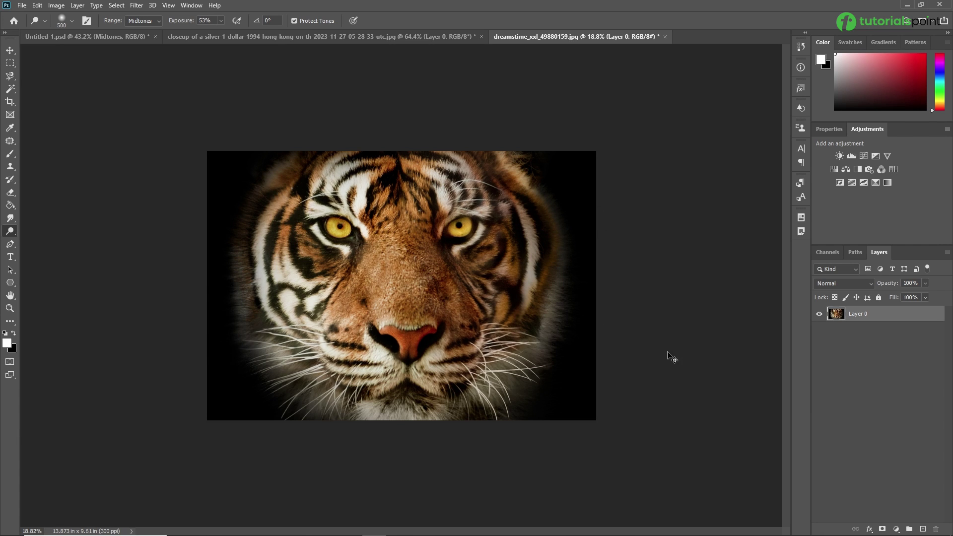
key(ctrl+z)
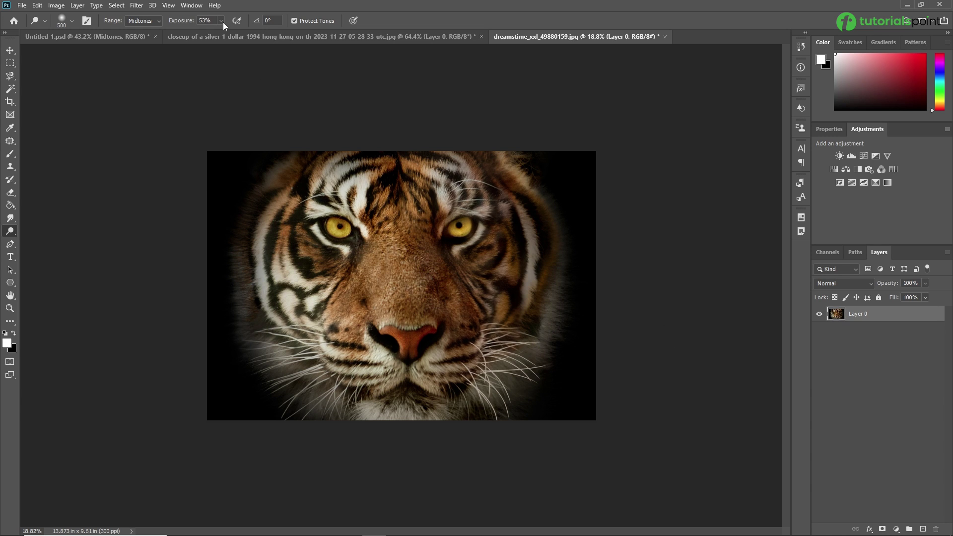
Duplicate Layer 0, brighten the tiger's face on the copy with a Dodge brush enlarged to 900 px, and compare it with the original.
key(ctrl+j)
key(bracketright)
key(bracketright)
key(bracketright)
key(bracketright)
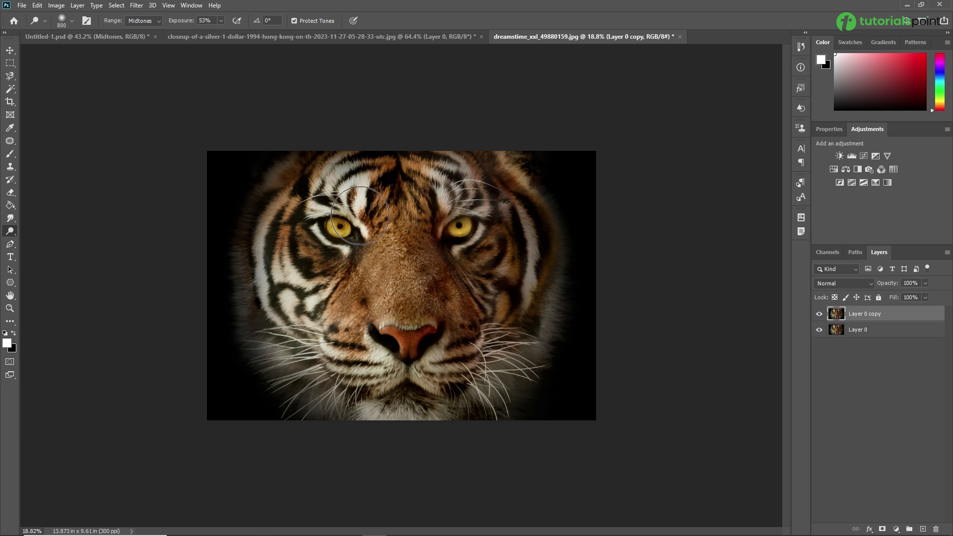
mouse_move(313, 398)
mouse_down()
mouse_move(428, 257)
mouse_move(536, 213)
mouse_move(502, 171)
mouse_move(430, 311)
mouse_move(308, 258)
mouse_move(552, 395)
mouse_up()
click(820, 314)
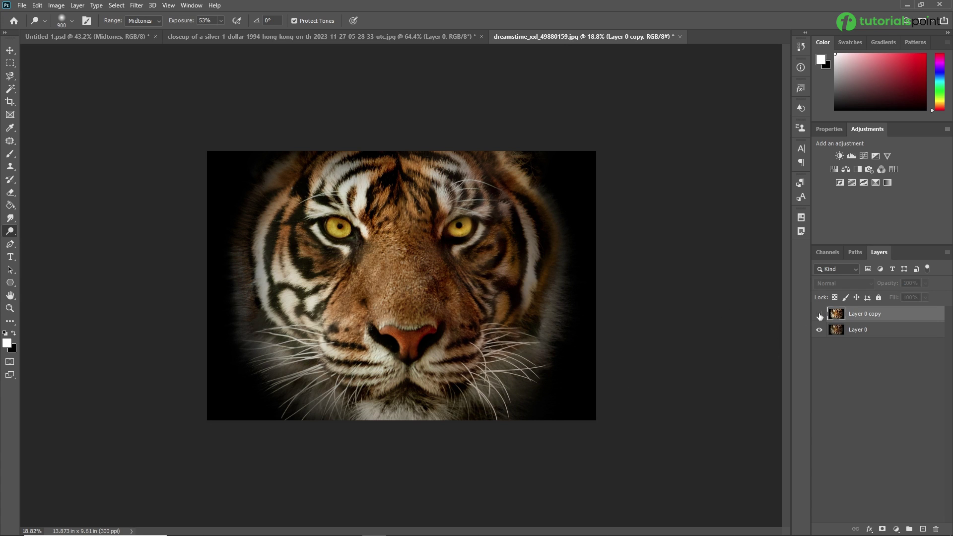
click(820, 314)
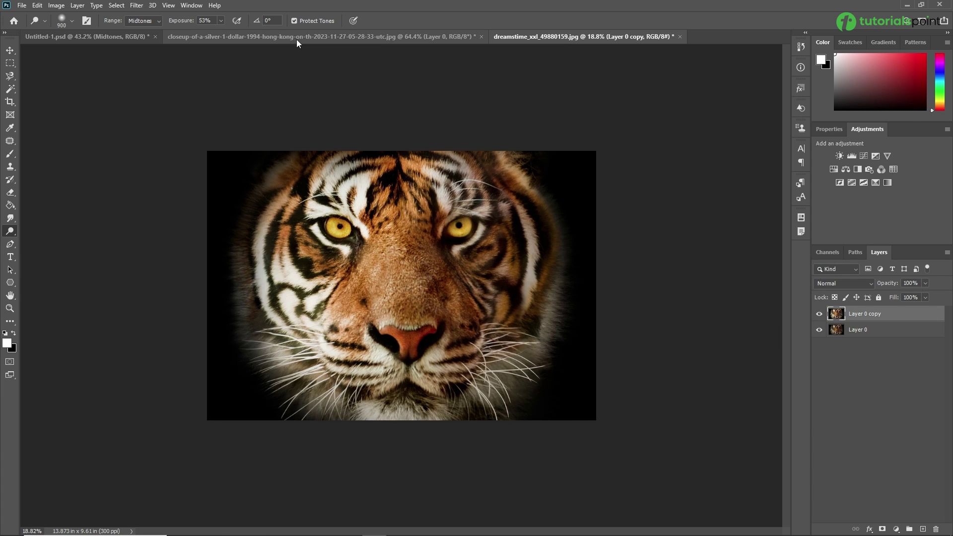
Duplicate Layer 0 again above the first copy and brighten the tiger's face on it with Dodge at 100% exposure.
click(868, 334)
drag(868, 336, 872, 315)
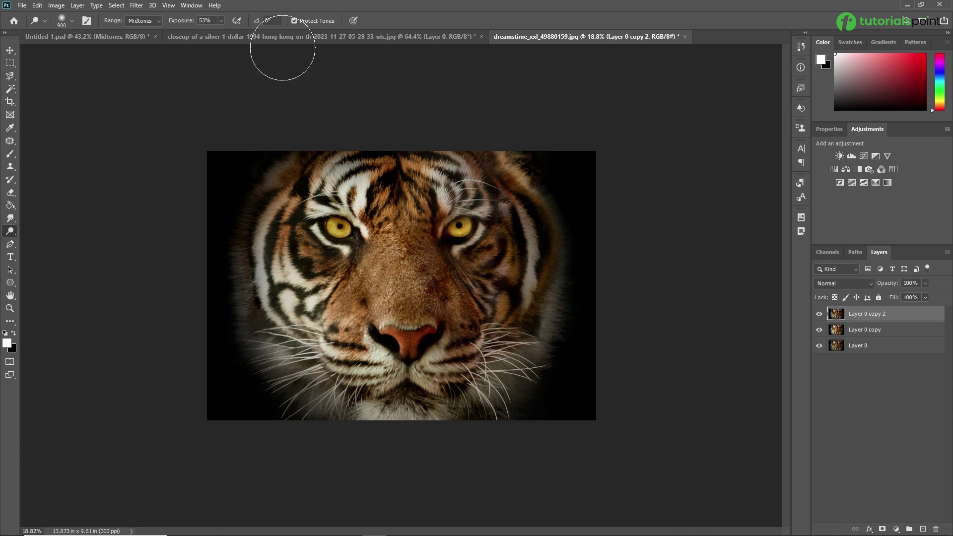
drag(229, 34, 245, 32)
mouse_move(347, 153)
mouse_down()
mouse_move(314, 153)
mouse_move(318, 278)
mouse_move(355, 387)
mouse_move(430, 154)
mouse_move(489, 169)
mouse_move(536, 149)
mouse_move(502, 433)
mouse_up()
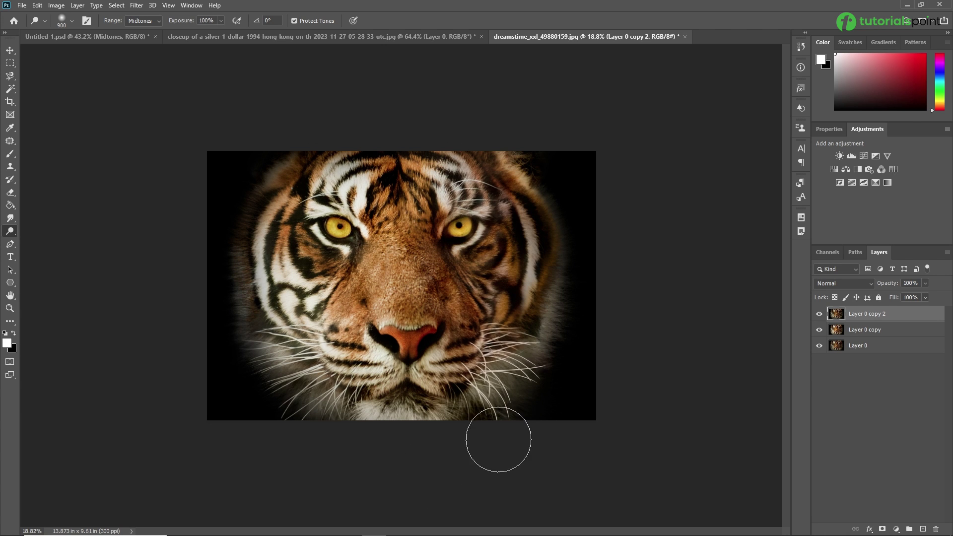
mouse_move(421, 190)
mouse_down()
mouse_move(308, 404)
mouse_move(278, 223)
mouse_move(290, 293)
mouse_move(377, 393)
mouse_move(474, 117)
mouse_move(538, 99)
mouse_move(557, 212)
mouse_move(437, 184)
mouse_move(227, 298)
mouse_move(149, 290)
mouse_move(309, 454)
mouse_up()
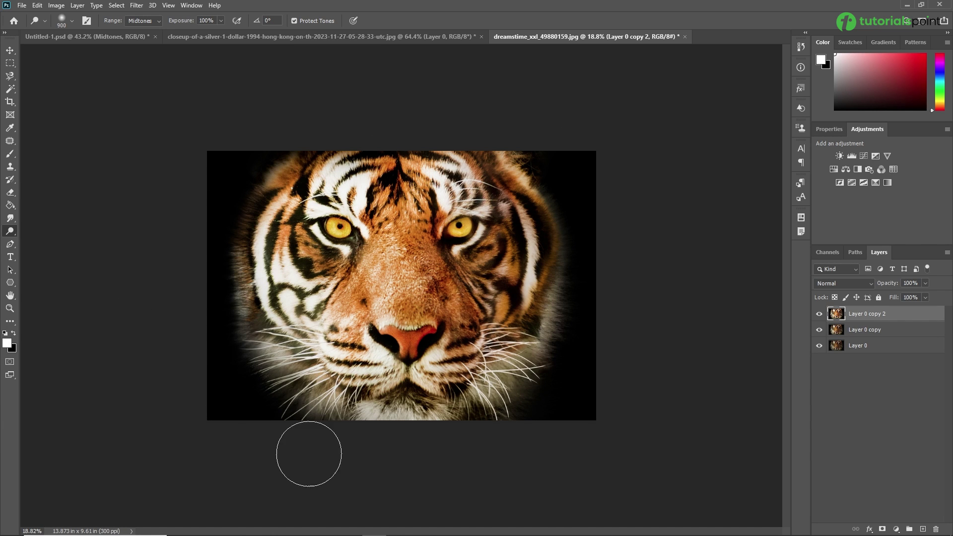
Compare the original tiger with the 53% and 100% exposure versions by hiding and showing the two copy layers.
click(820, 314)
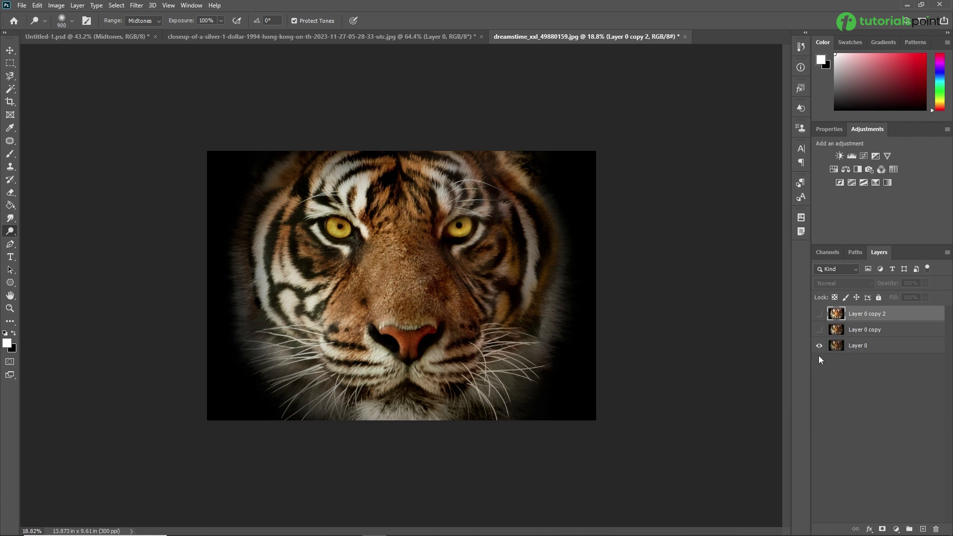
click(820, 330)
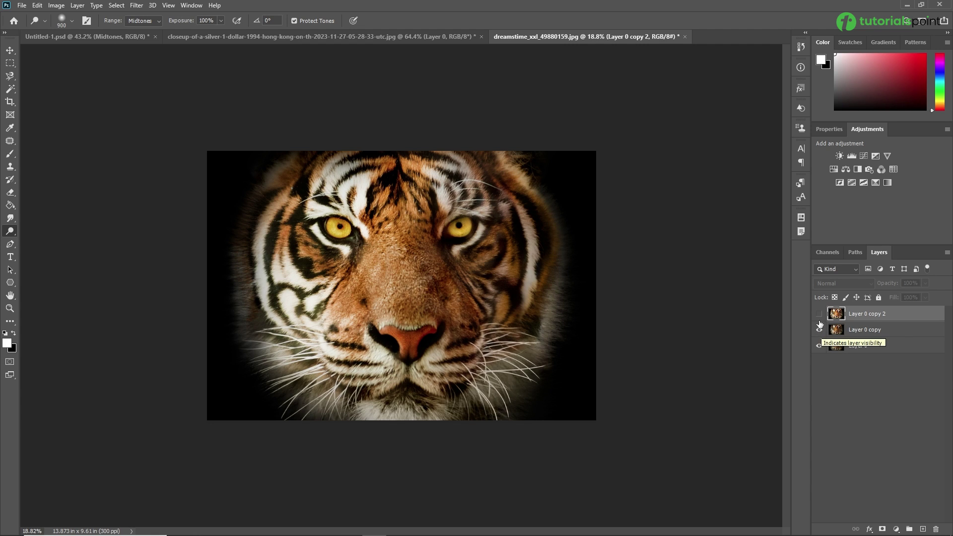
click(820, 314)
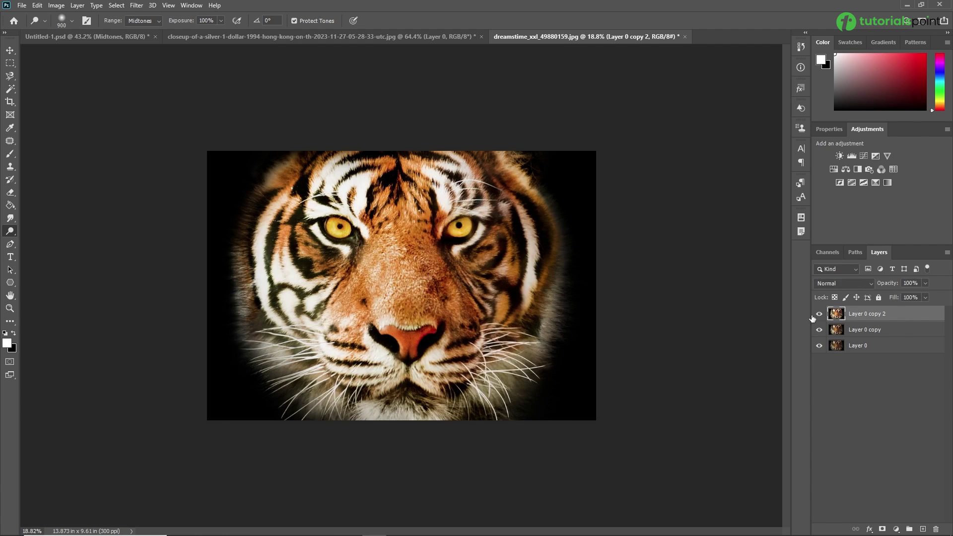
click(820, 313)
click(820, 330)
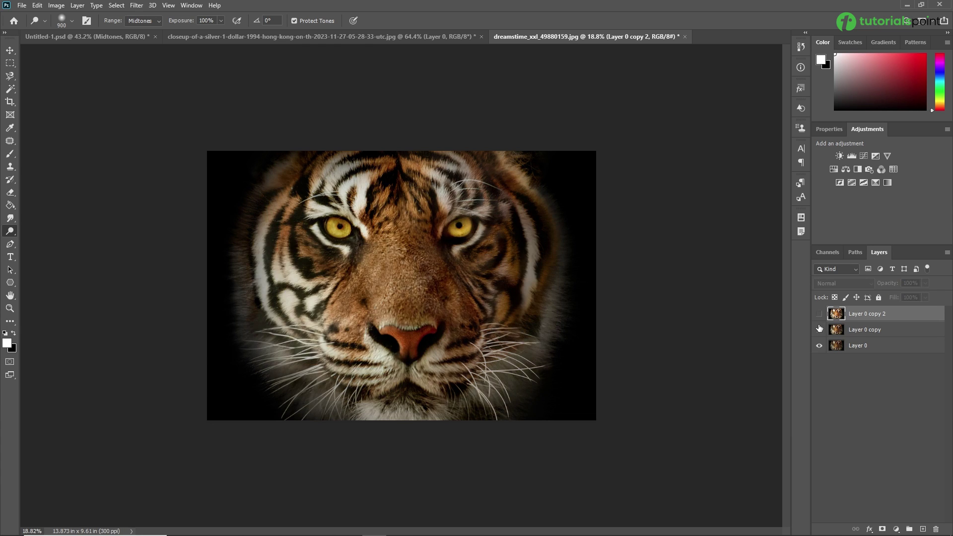
click(819, 330)
click(819, 314)
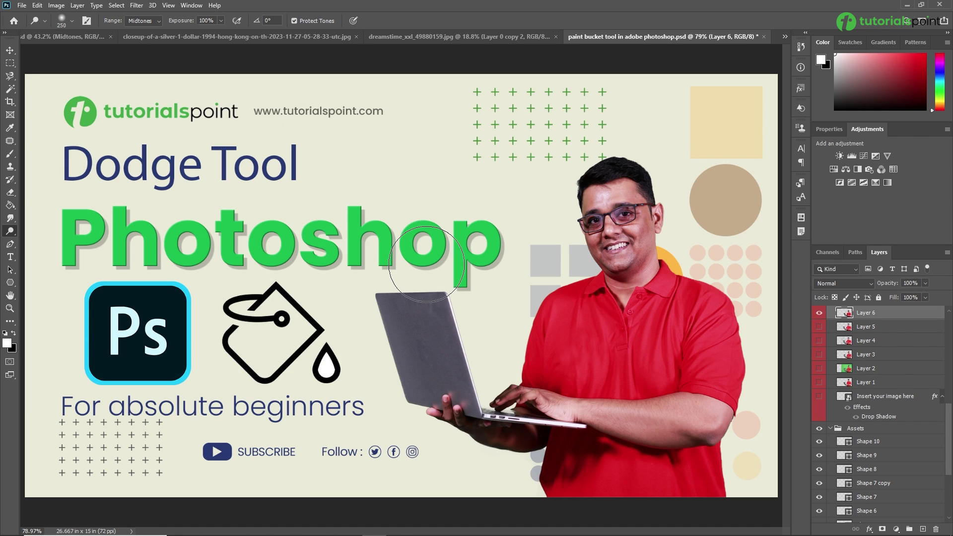
Reduce the Dodge brush to 150 px and its exposure to 40% for the man in the thumbnail design.
scroll(616, 296, up, 2)
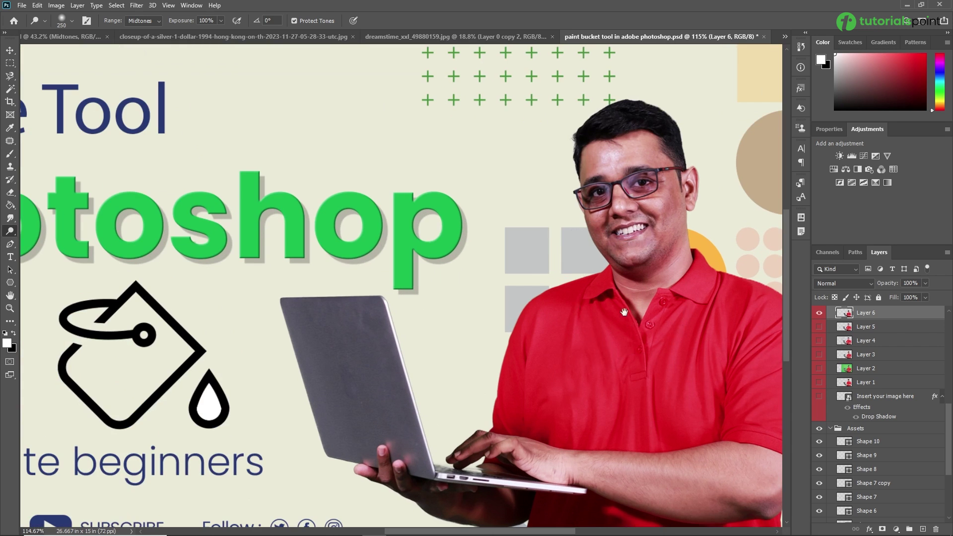
drag(619, 297, 510, 271)
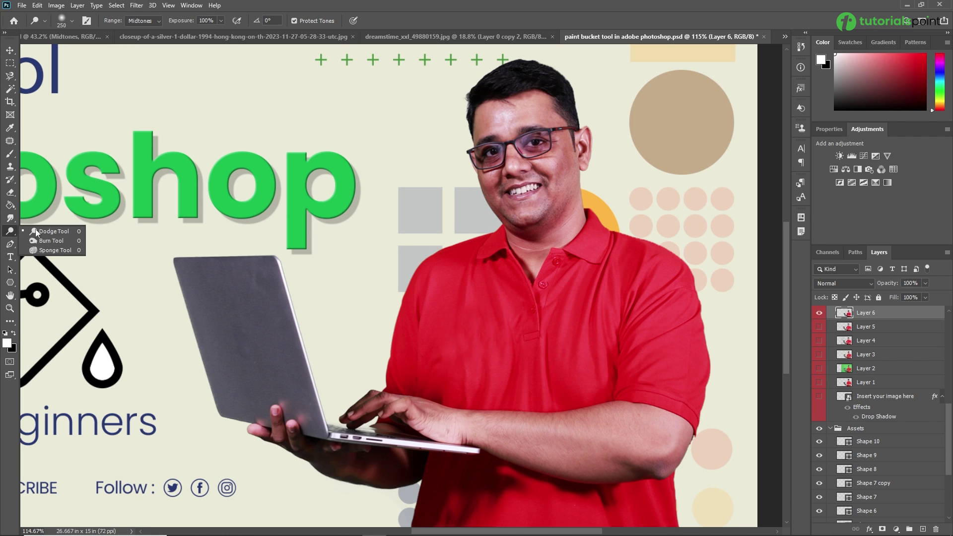
key(bracketleft)
key(bracketleft)
key(bracketleft)
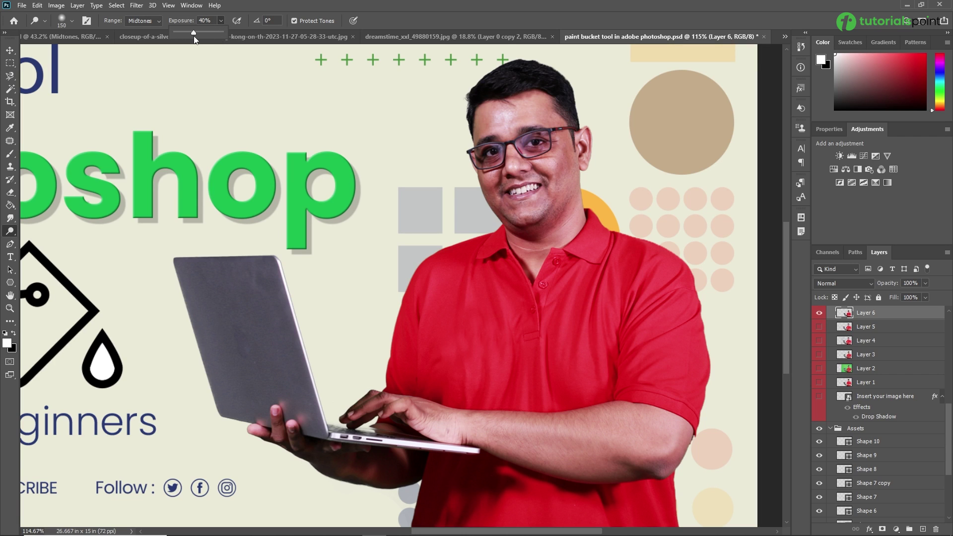
Duplicate Layer 6 with the man in the red shirt and hide the original Layer 6.
click(889, 314)
key(ctrl+j)
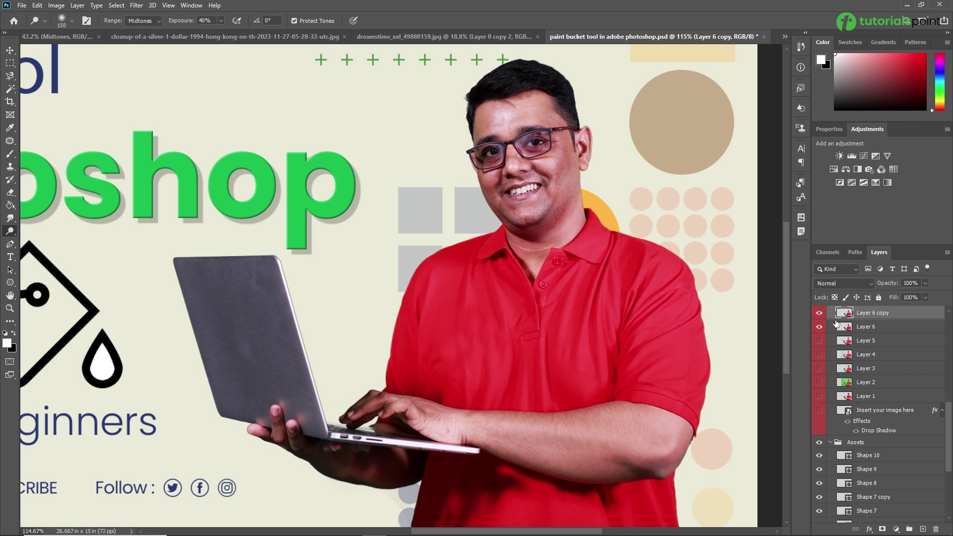
click(820, 329)
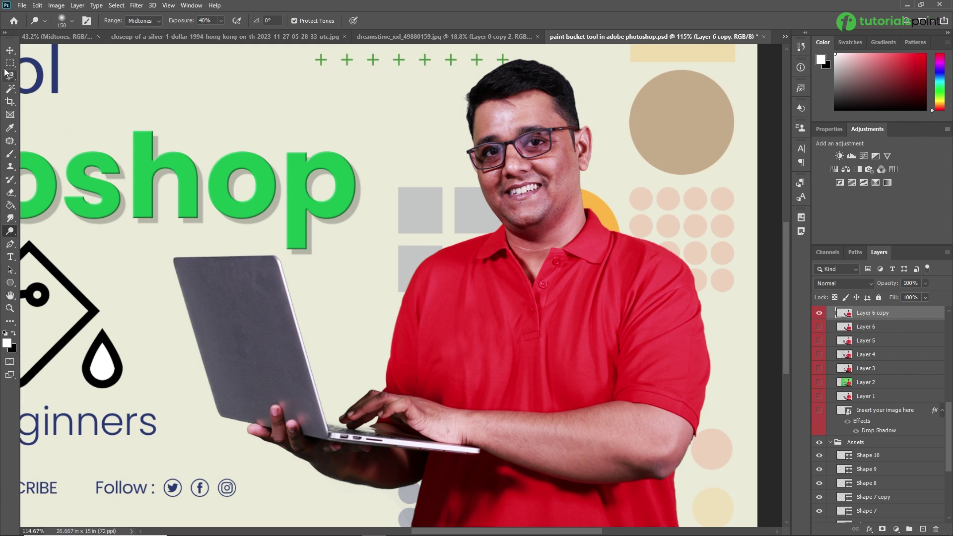
Brighten the man's red shirt, arms, hands and laptop on Layer 6 copy with the Dodge tool at Midtones and 40% exposure.
click(10, 52)
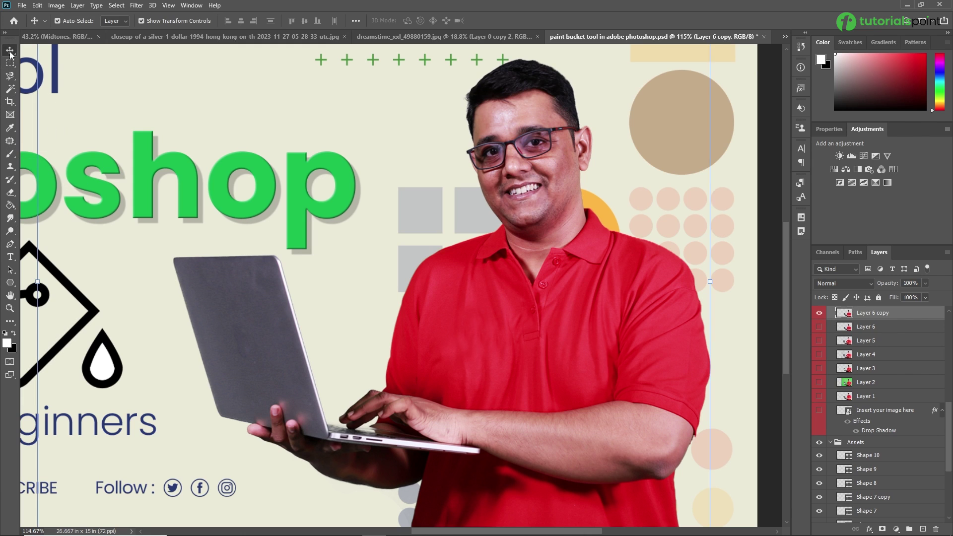
click(11, 232)
click(50, 232)
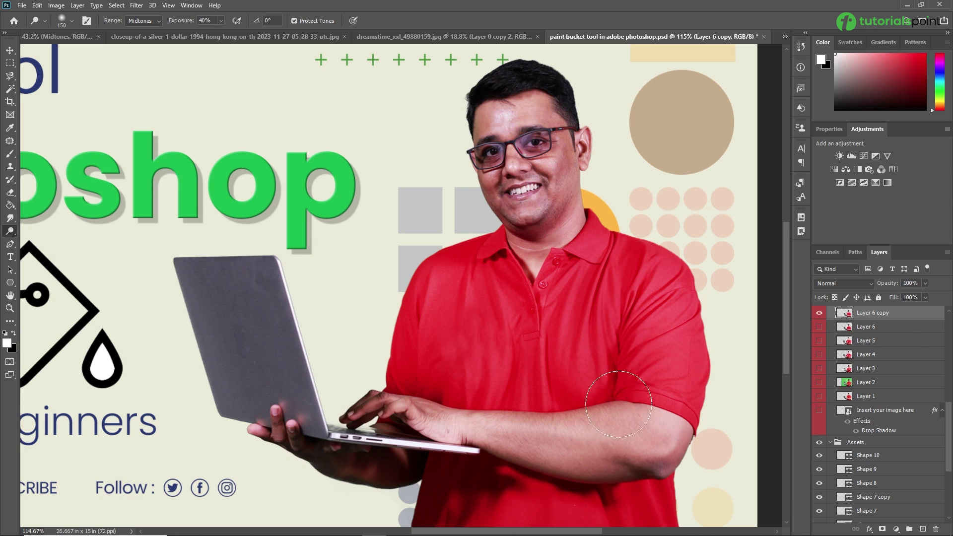
drag(476, 390, 438, 215)
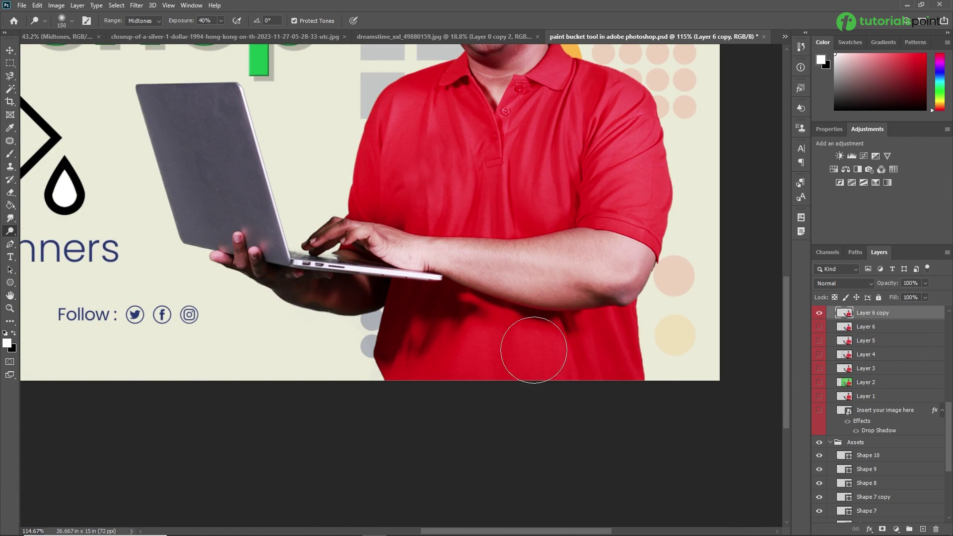
drag(544, 332, 708, 438)
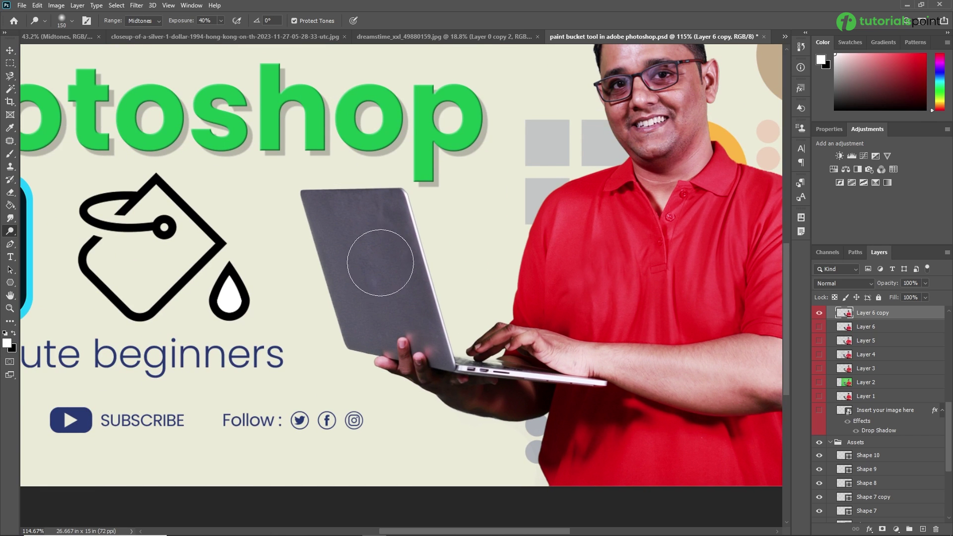
mouse_move(429, 358)
mouse_down()
mouse_move(342, 204)
mouse_move(392, 352)
mouse_up()
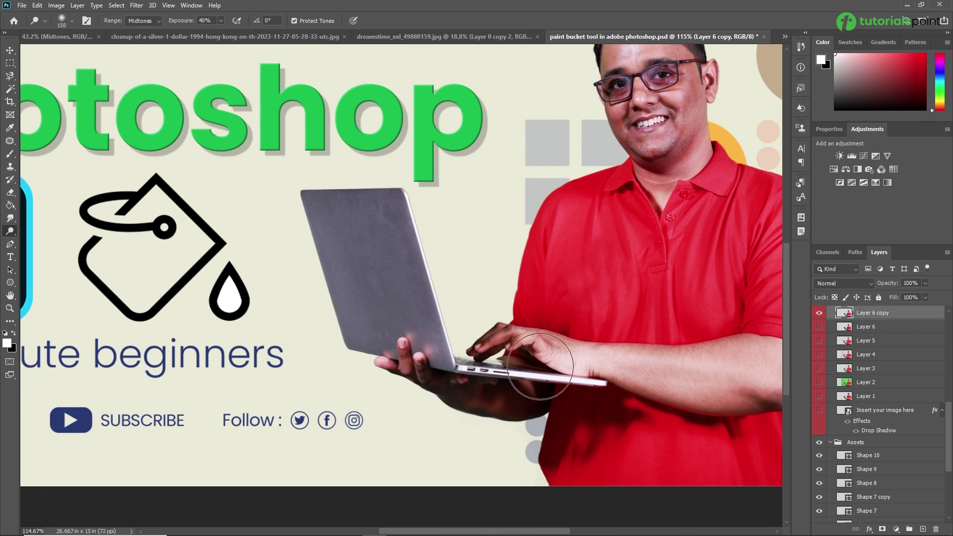
drag(648, 218, 542, 356)
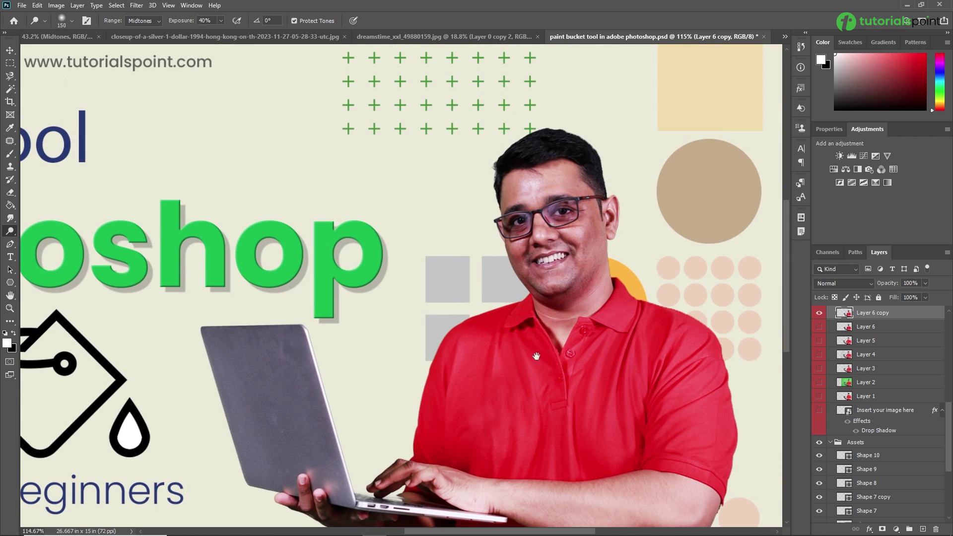
mouse_move(535, 228)
mouse_down()
mouse_move(571, 188)
mouse_move(595, 298)
mouse_up()
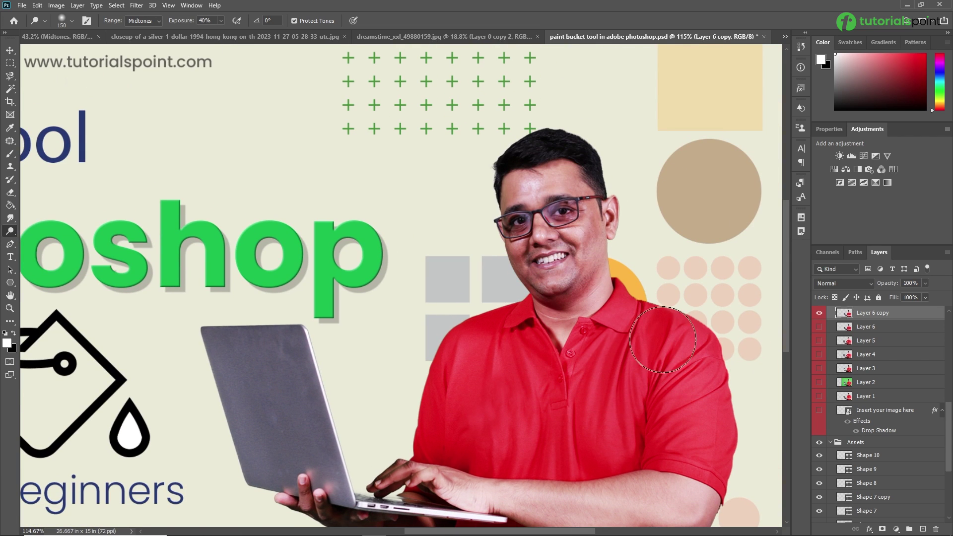
Set the Dodge exposure to 24% and brighten the midtones of the man's face and hair, using a 70 px brush for the hair.
click(221, 21)
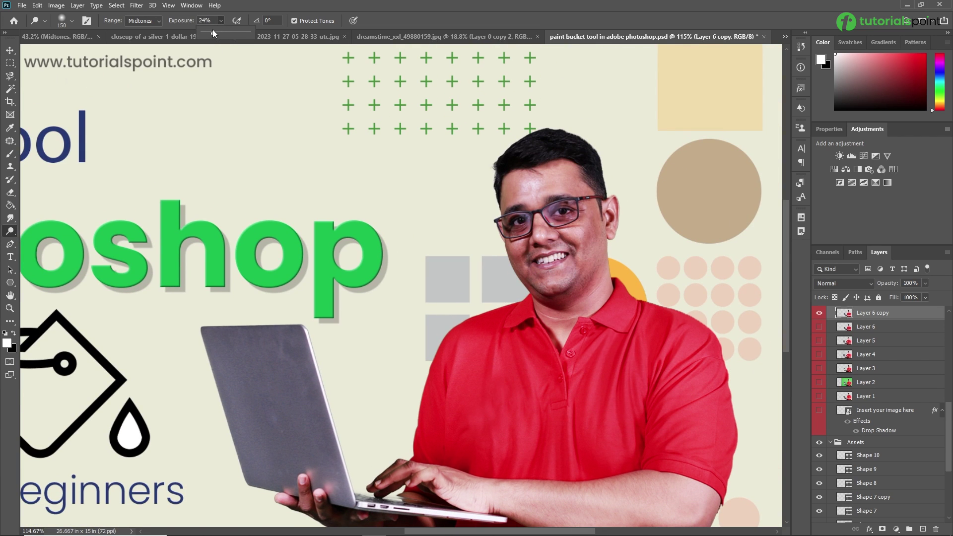
drag(571, 232, 524, 184)
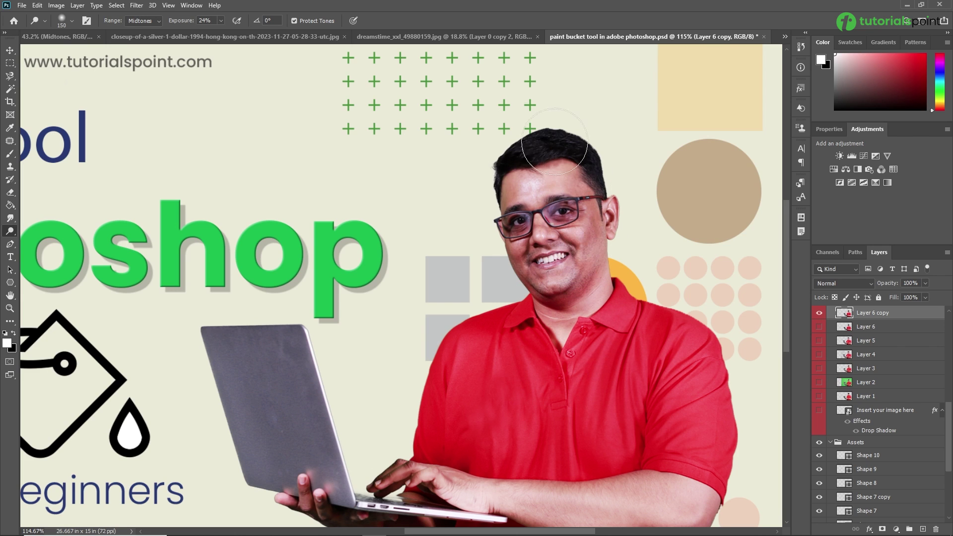
scroll(532, 127, up, 8)
key(bracketleft)
key(bracketleft)
key(bracketleft)
key(bracketleft)
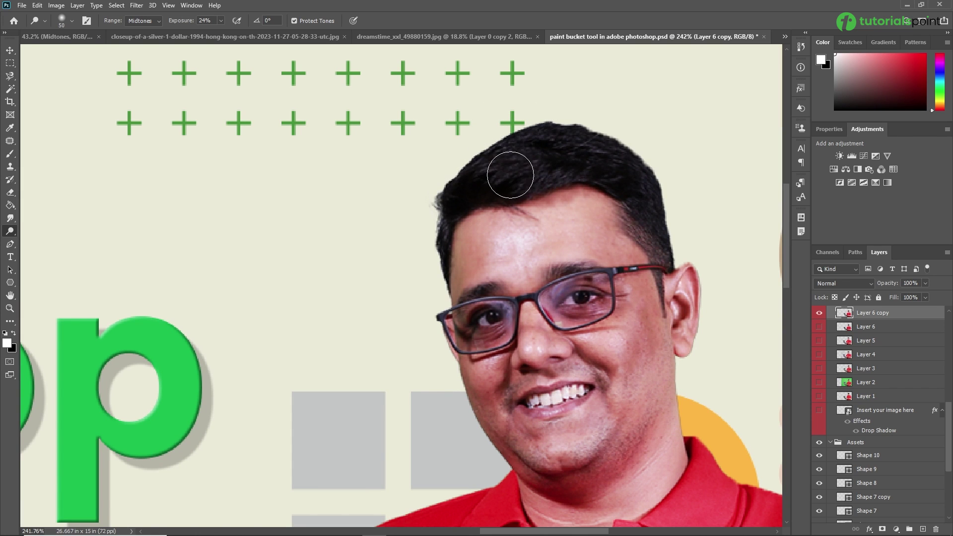
key(bracketright)
key(bracketright)
scroll(574, 164, up, 5)
drag(570, 171, 541, 214)
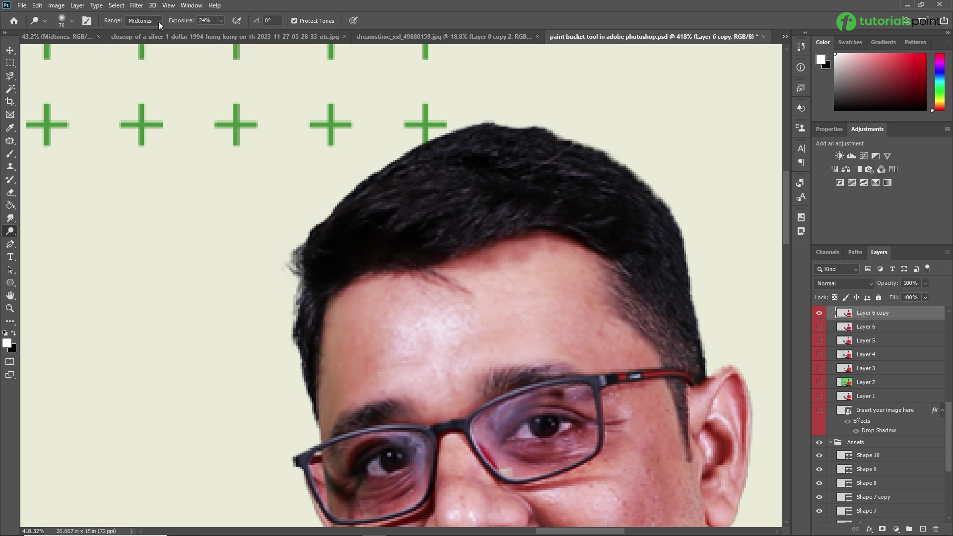
mouse_move(400, 166)
mouse_down()
mouse_move(389, 219)
mouse_move(400, 234)
mouse_move(469, 204)
mouse_up()
Set the Dodge range to Shadows and brush over the man's black hair to lighten its dark areas.
click(159, 21)
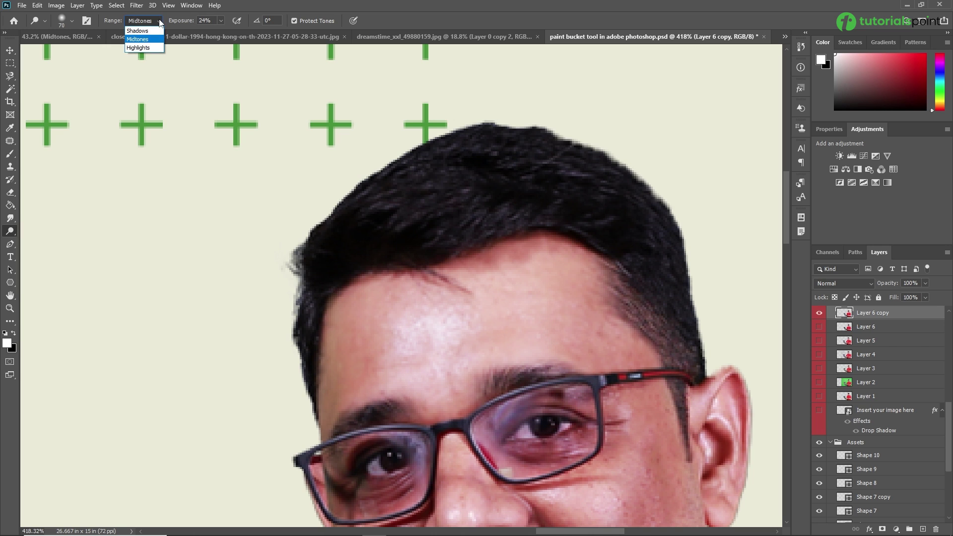
click(139, 31)
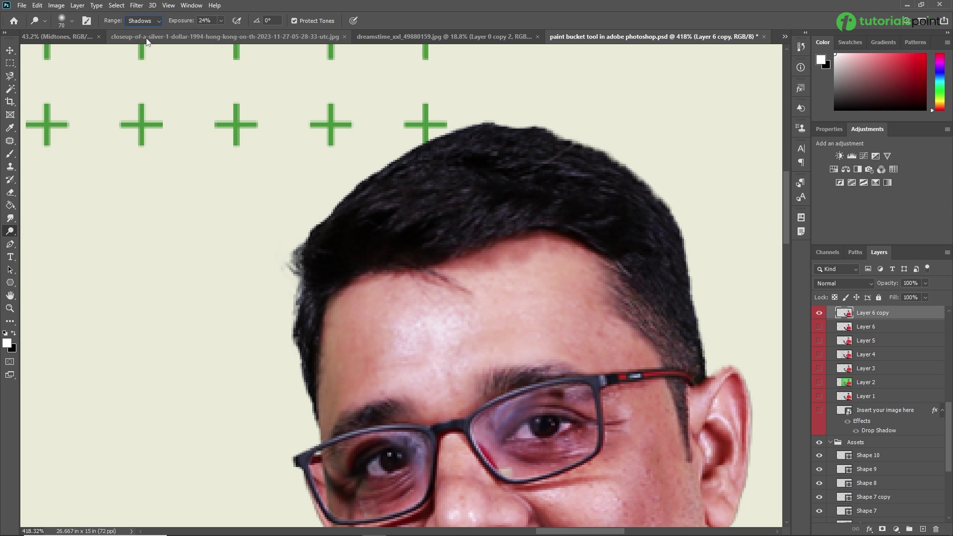
mouse_move(449, 189)
mouse_down()
mouse_move(389, 206)
mouse_move(393, 223)
mouse_move(415, 213)
mouse_up()
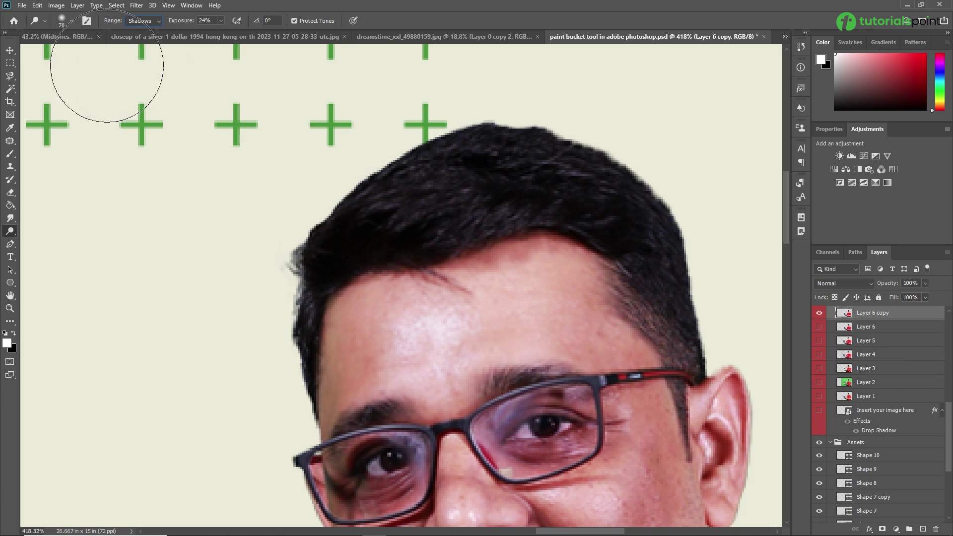
mouse_move(459, 205)
mouse_down()
mouse_move(445, 195)
mouse_move(493, 185)
mouse_move(409, 223)
mouse_up()
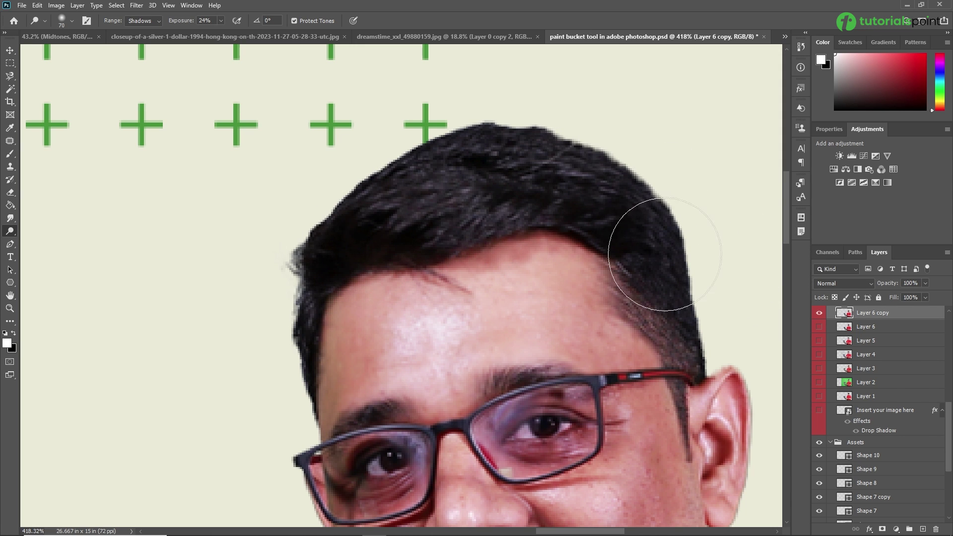
Reduce the Dodge brush to 25 px and lighten the shadows around both eyes behind the glasses.
scroll(522, 253, down, 4)
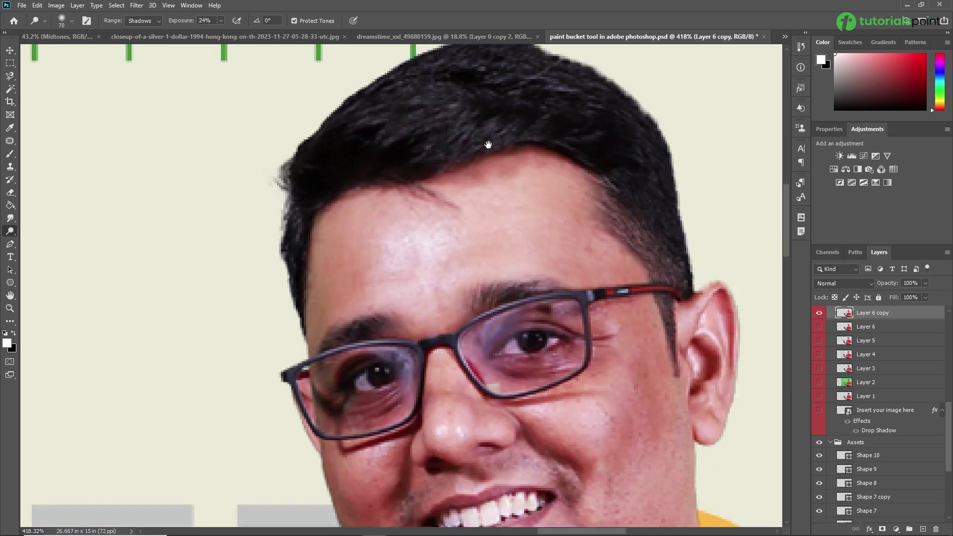
scroll(368, 261, up, 3)
key([)
key([)
key([)
key([)
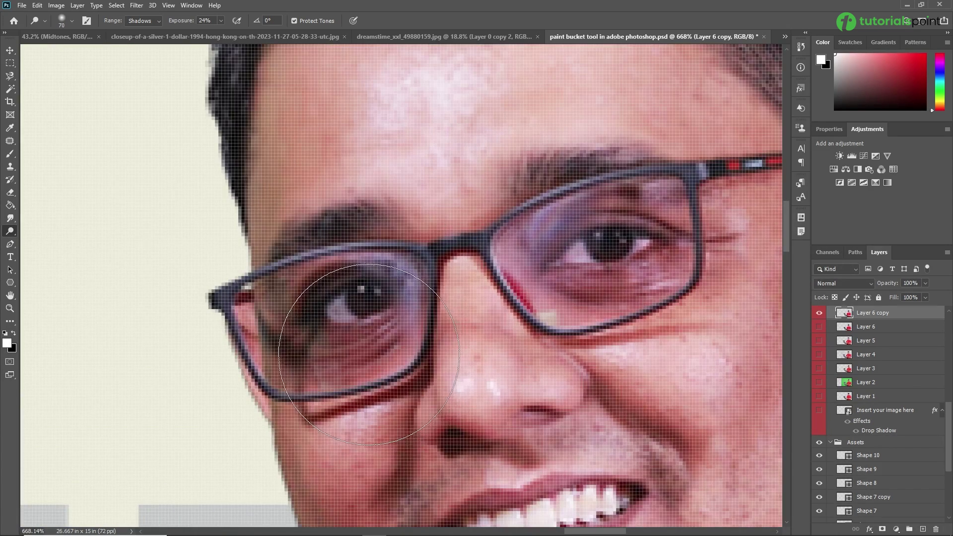
key(bracketleft)
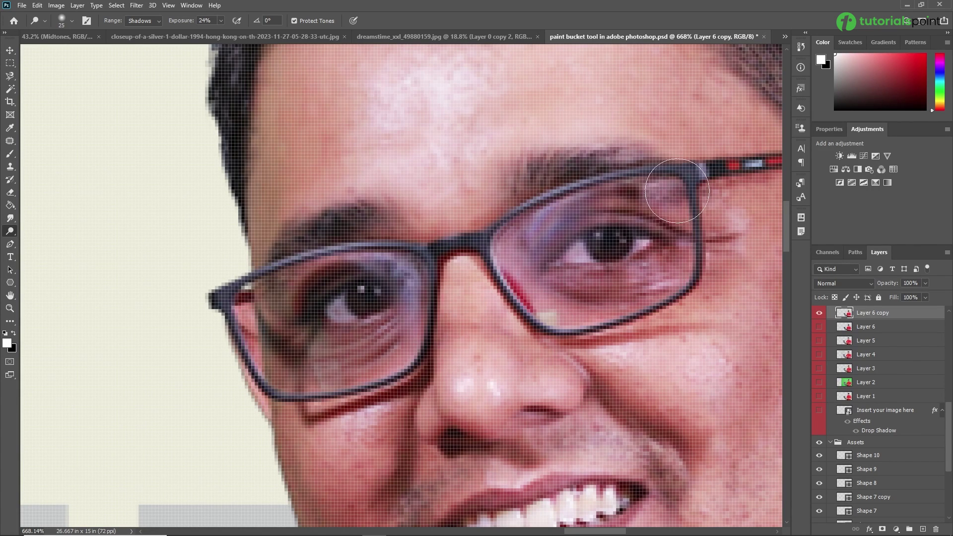
scroll(586, 192, down, 5)
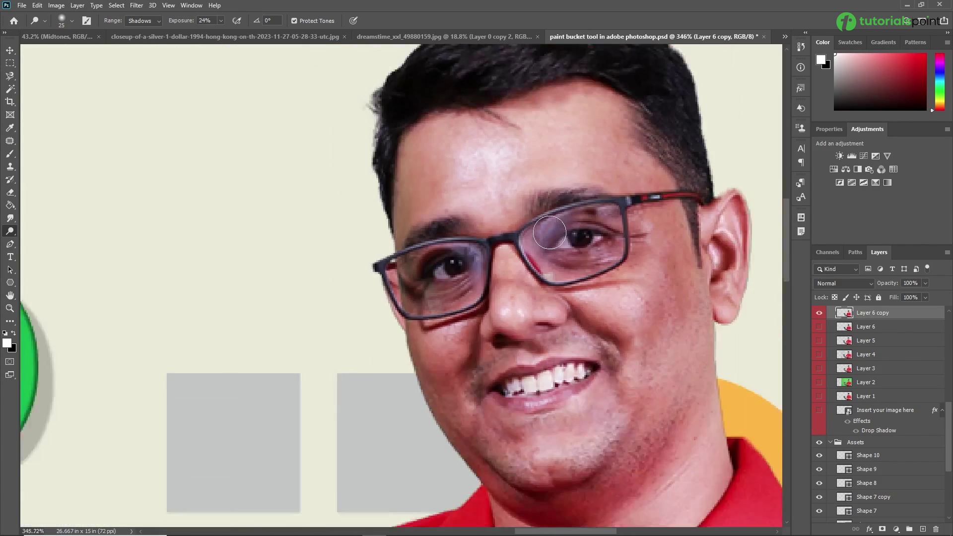
scroll(634, 343, down, 2)
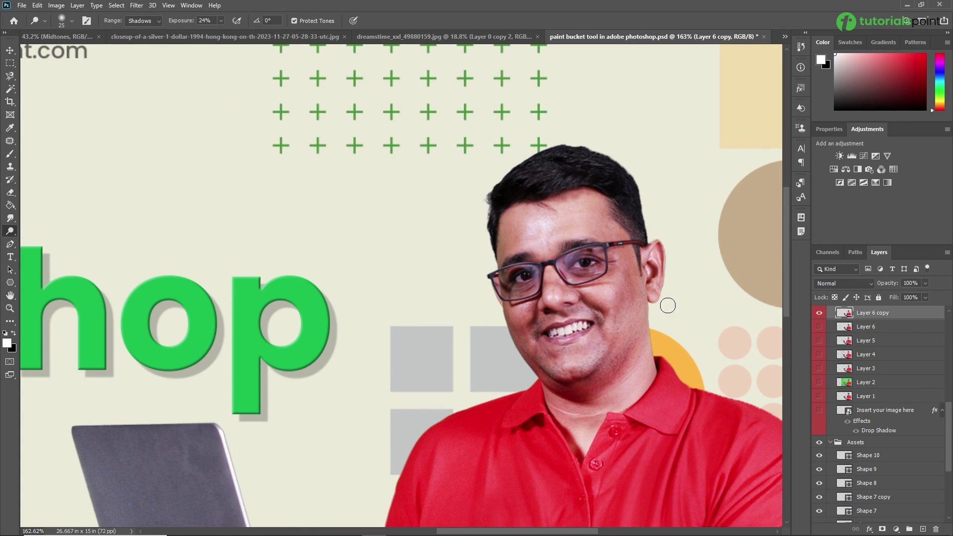
Enlarge the Dodge brush to 30 px and lighten the shadows around the man's chin and jaw.
scroll(657, 330, up, 5)
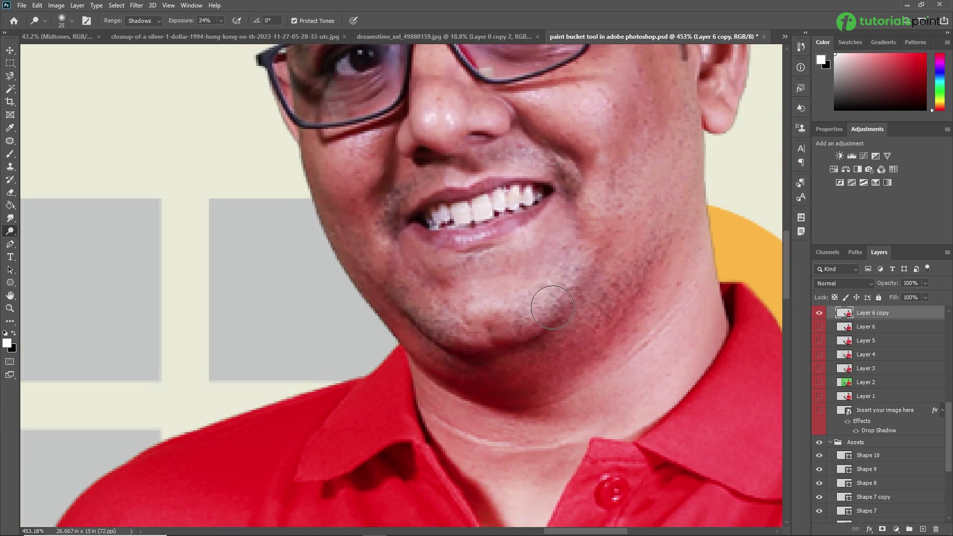
key(bracketright)
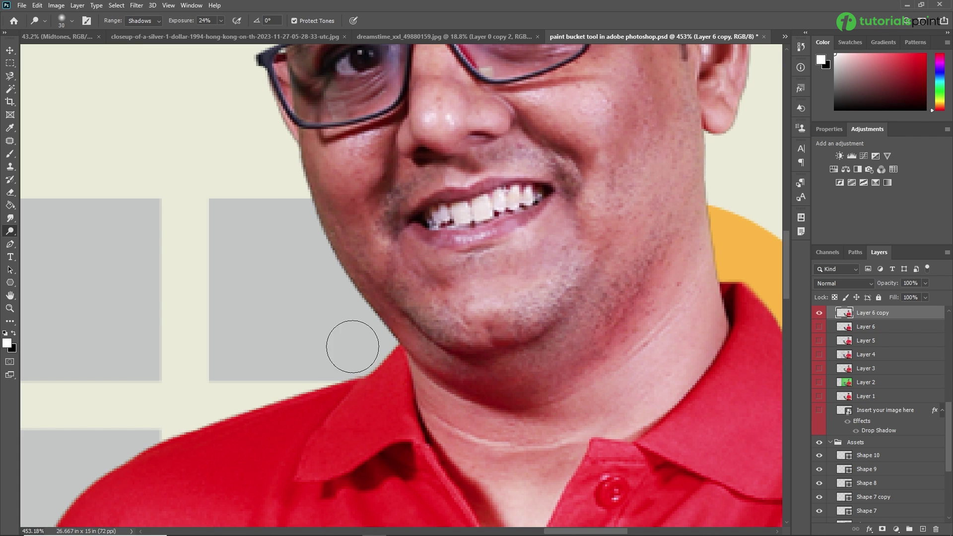
scroll(563, 340, down, 5)
scroll(562, 340, down, 4)
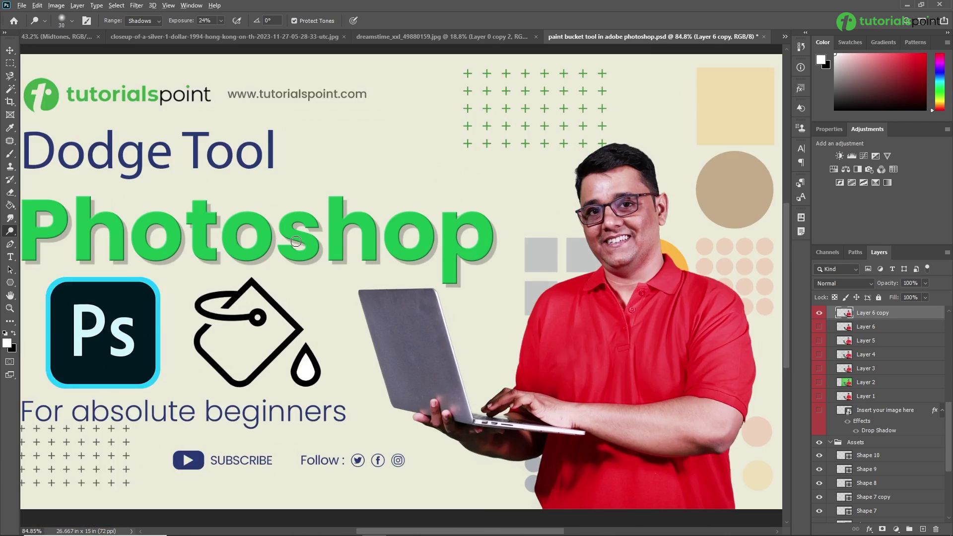
Show the original Layer 6 and compare it with the dodged version by repeatedly hiding and showing Layer 6 copy.
scroll(296, 241, up, 4)
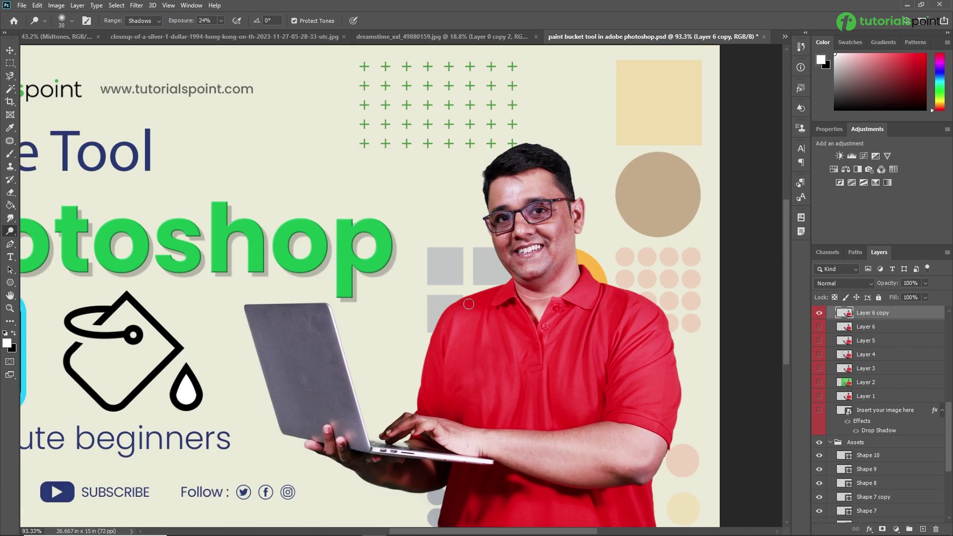
scroll(469, 304, down, 4)
scroll(505, 303, up, 1)
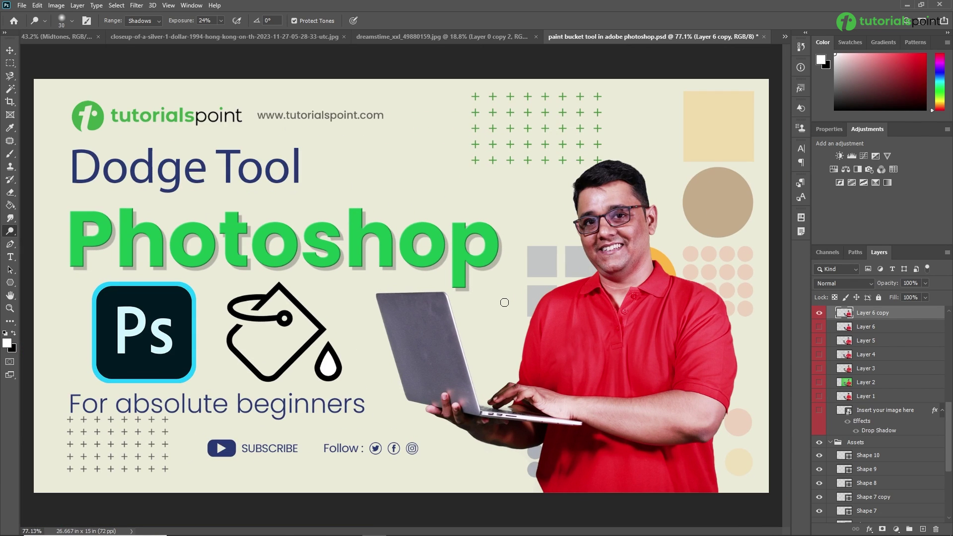
scroll(505, 303, up, 3)
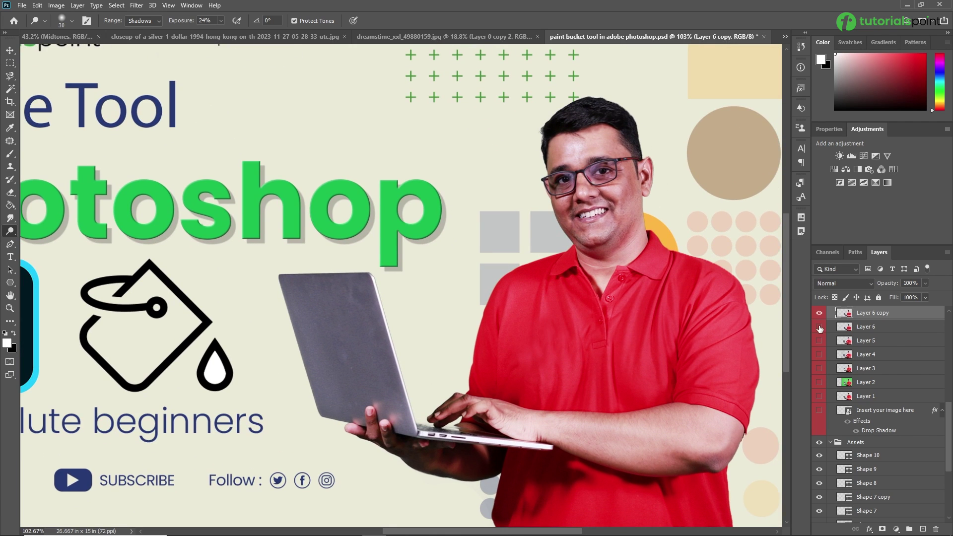
click(820, 313)
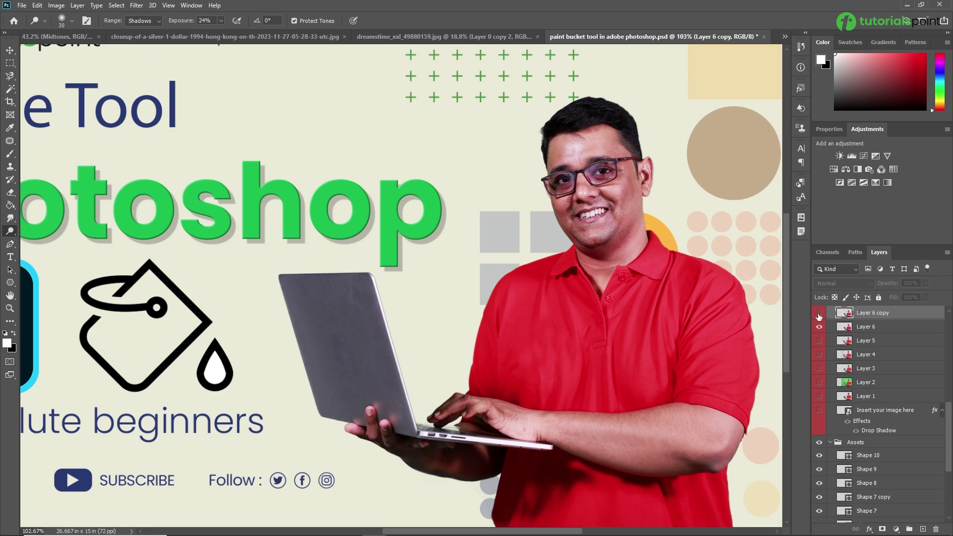
click(820, 314)
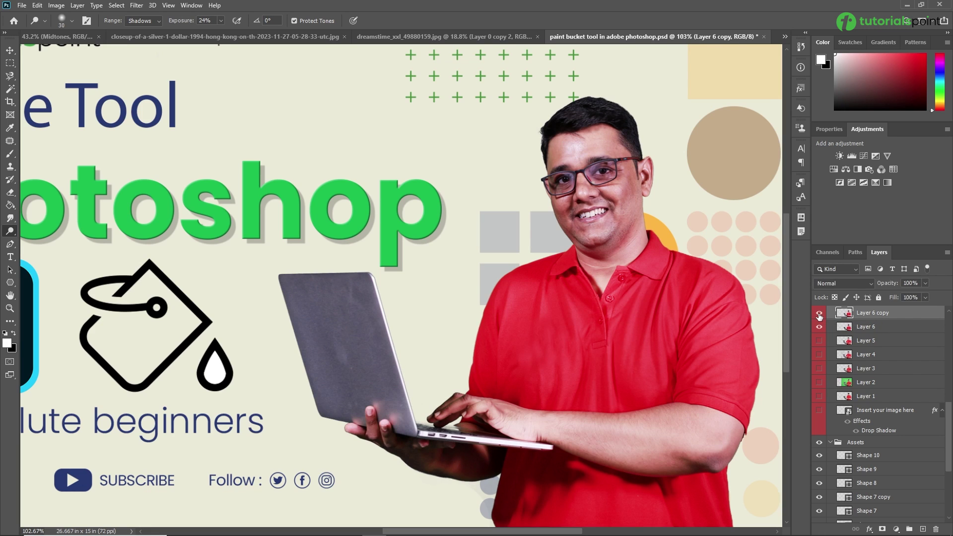
click(819, 314)
scroll(758, 337, up, 3)
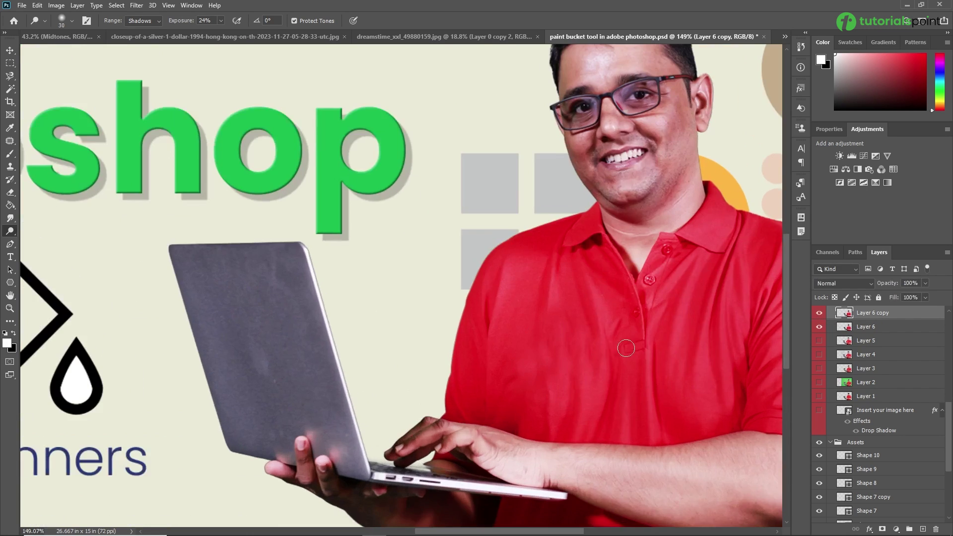
drag(558, 364, 516, 404)
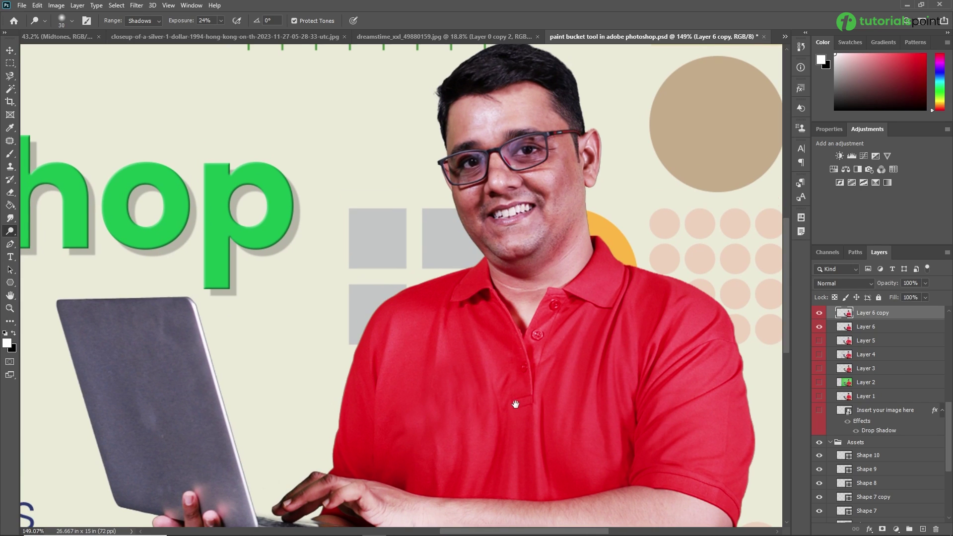
click(820, 314)
click(819, 314)
click(820, 314)
click(820, 313)
click(820, 314)
click(820, 314)
scroll(694, 337, down, 5)
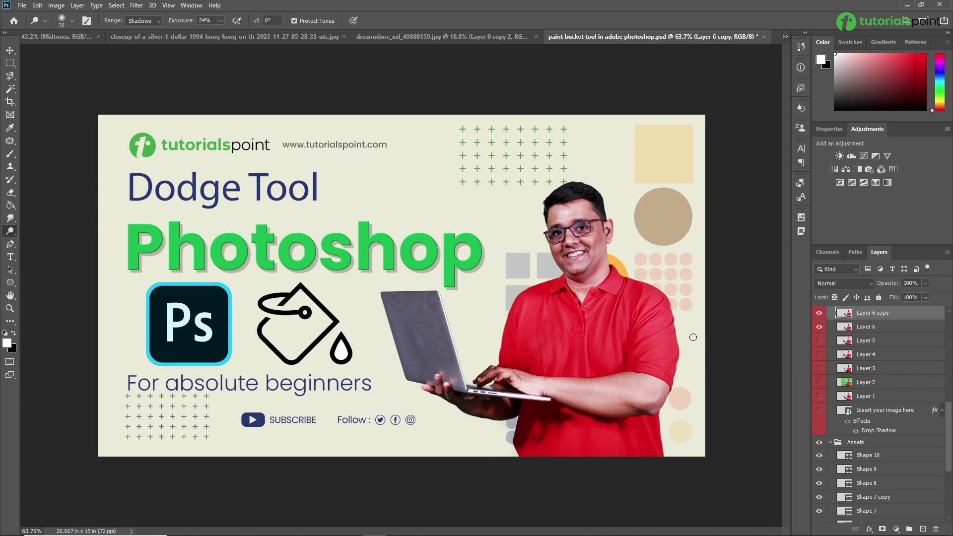